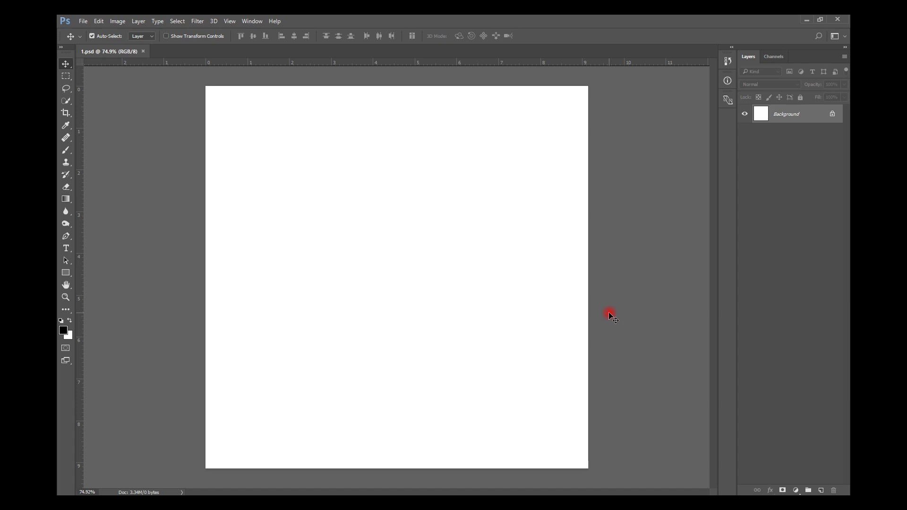
- Place the dental implant picture c929a96259.jpg from File Explorer's New folder into the 1.psd Photoshop document
{"action": "key", "text": "alt+Tab"}
{"action": "key", "text": "alt+Tab"}
{"action": "key", "text": "alt+Tab"}
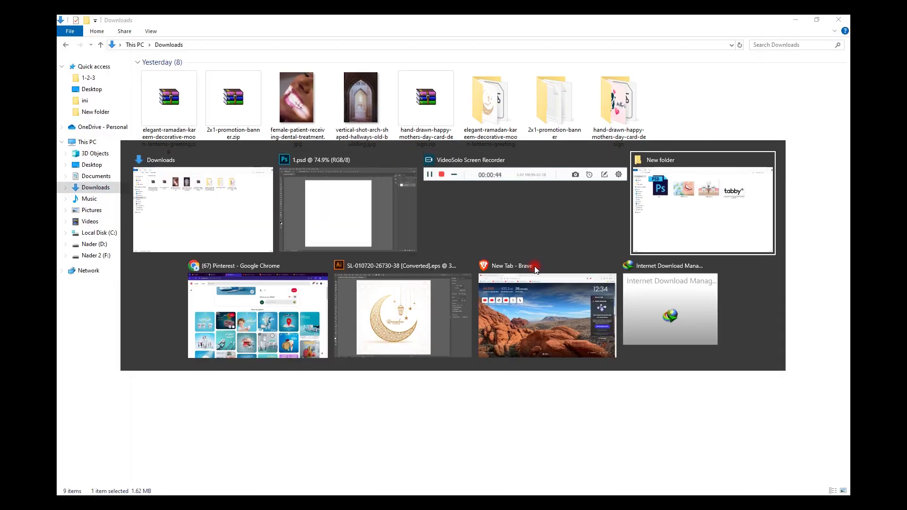
{"action": "key", "text": "alt+Tab"}
{"action": "left_click_drag", "start_coordinate": [474, 152], "coordinate": [519, 275]}
{"action": "key", "text": "Return"}
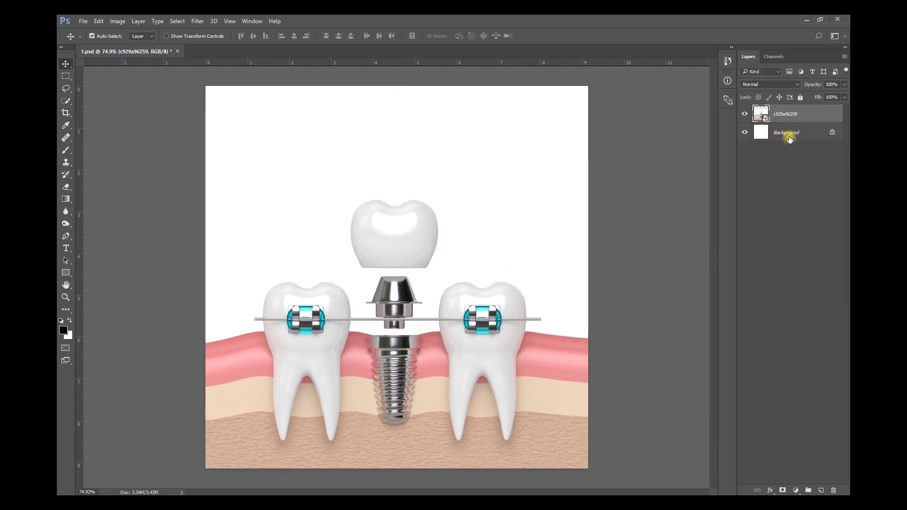
- Toggle the visibility of the Background and the placed picture's layer to check what each one contributes
{"action": "left_click", "coordinate": [787, 133]}
{"action": "left_click", "coordinate": [745, 132]}
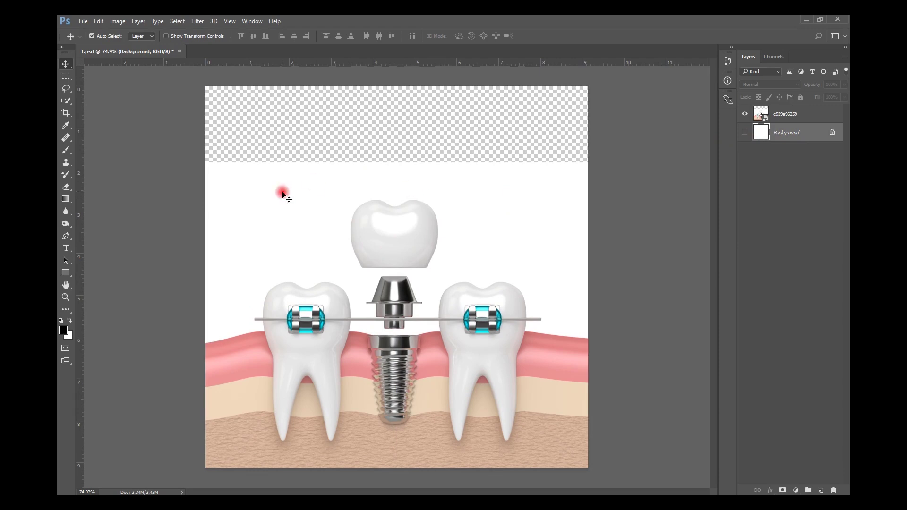
{"action": "left_click", "coordinate": [748, 136]}
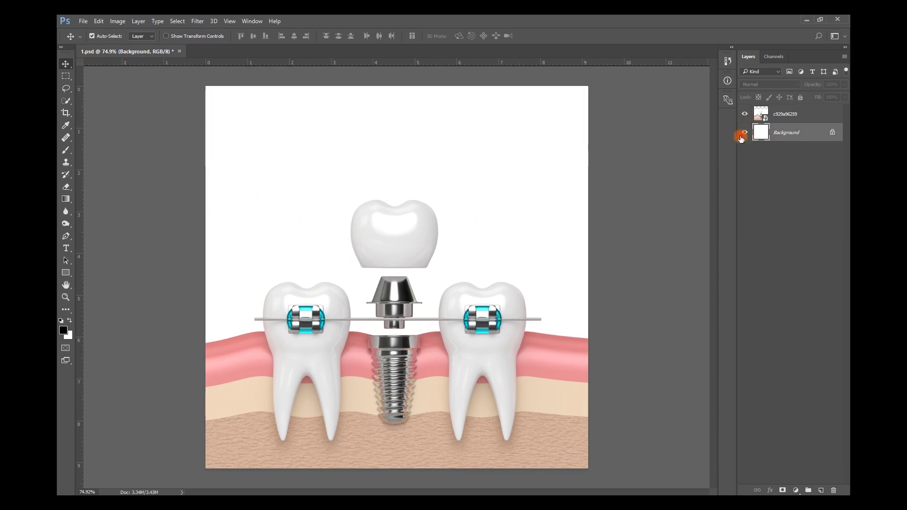
{"action": "left_click", "coordinate": [403, 252]}
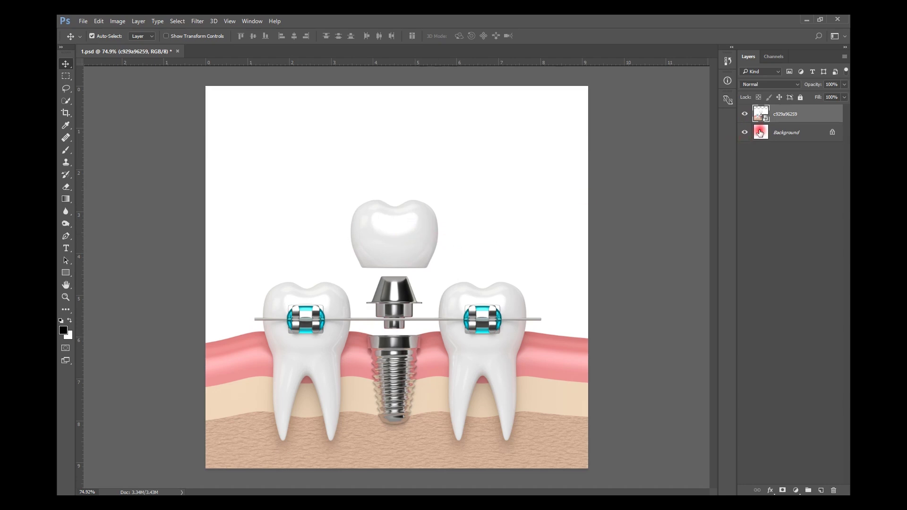
{"action": "left_click", "coordinate": [745, 114]}
{"action": "left_click", "coordinate": [745, 114]}
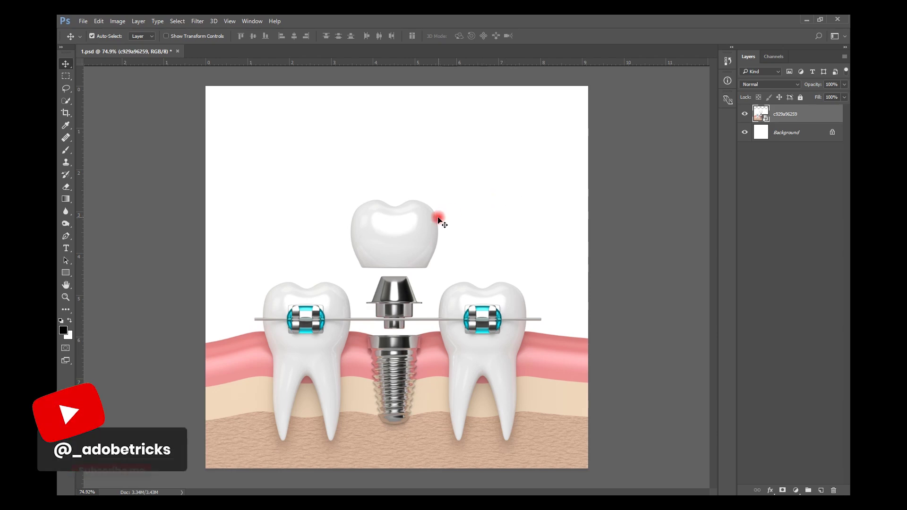
{"action": "left_click", "coordinate": [66, 101]}
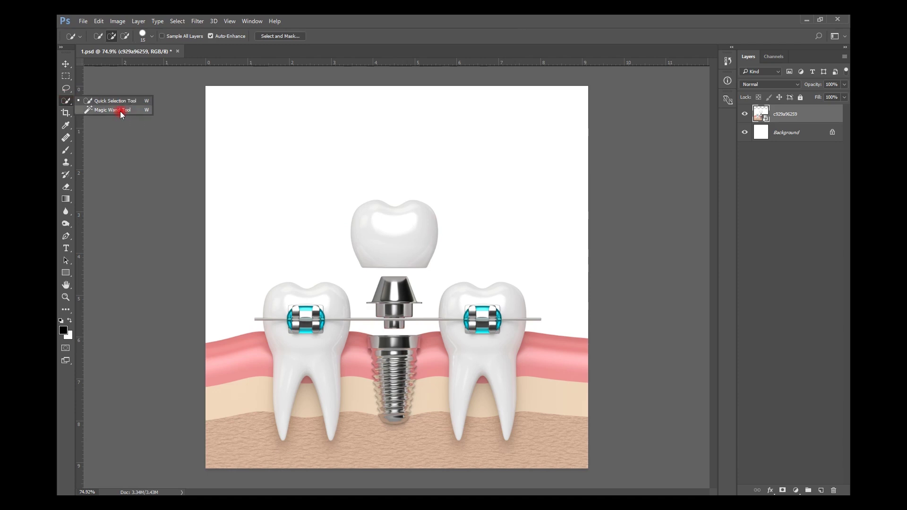
{"action": "left_click", "coordinate": [65, 68]}
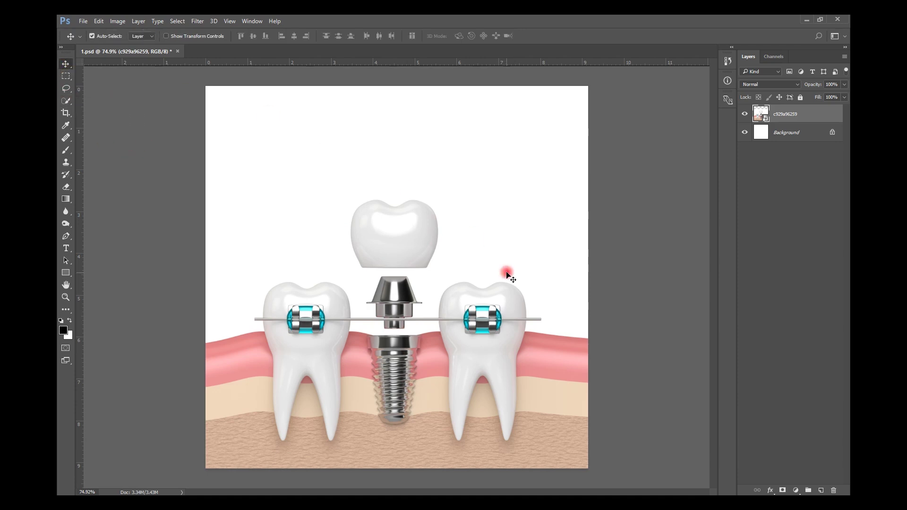
{"action": "left_click", "coordinate": [65, 236]}
{"action": "left_click", "coordinate": [65, 236]}
{"action": "left_click", "coordinate": [97, 235]}
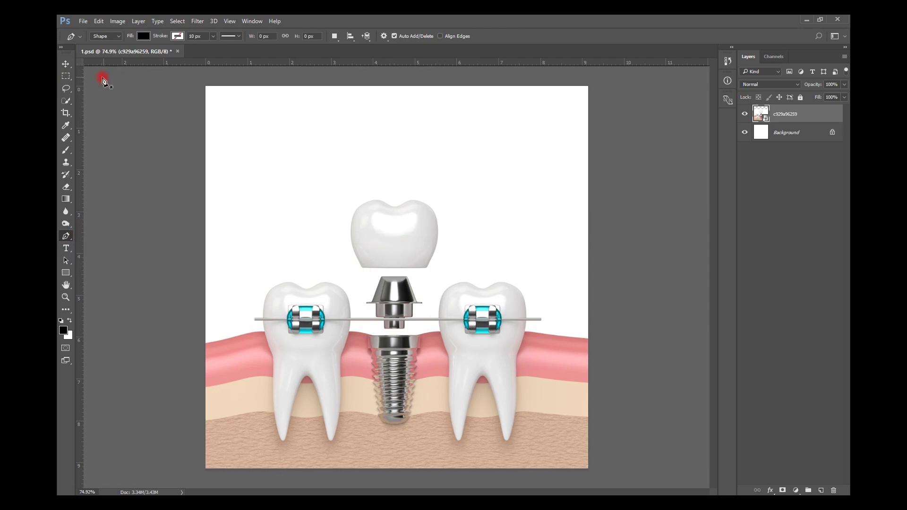
{"action": "left_click", "coordinate": [66, 64]}
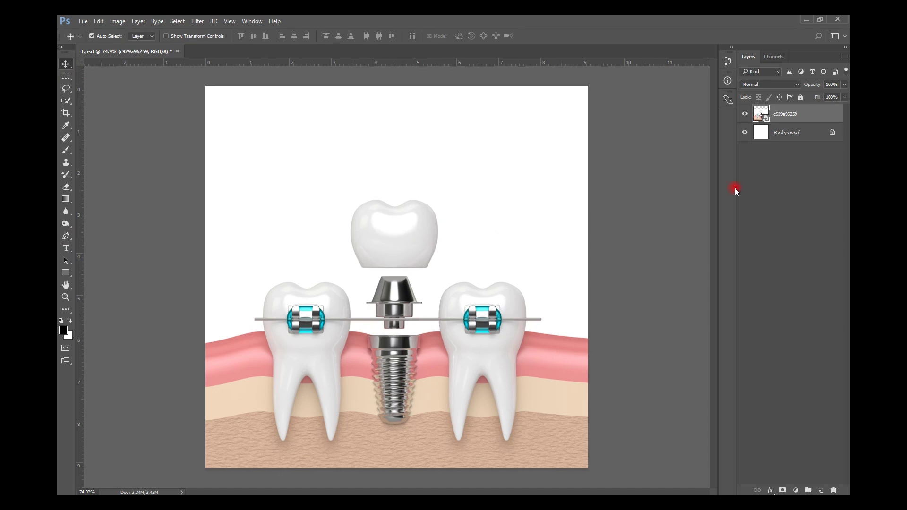
- Add a Color Lookup adjustment layer above the dental picture's layer
{"action": "left_click", "coordinate": [775, 146]}
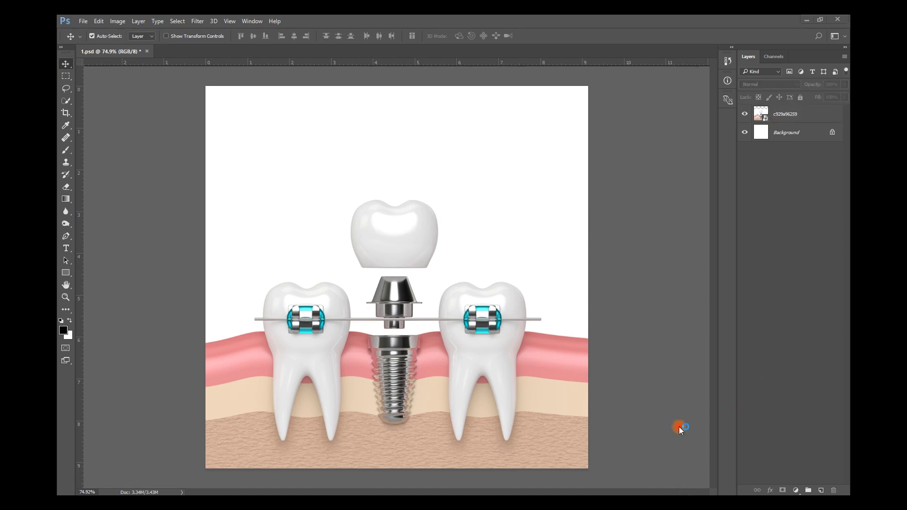
{"action": "left_click", "coordinate": [805, 114]}
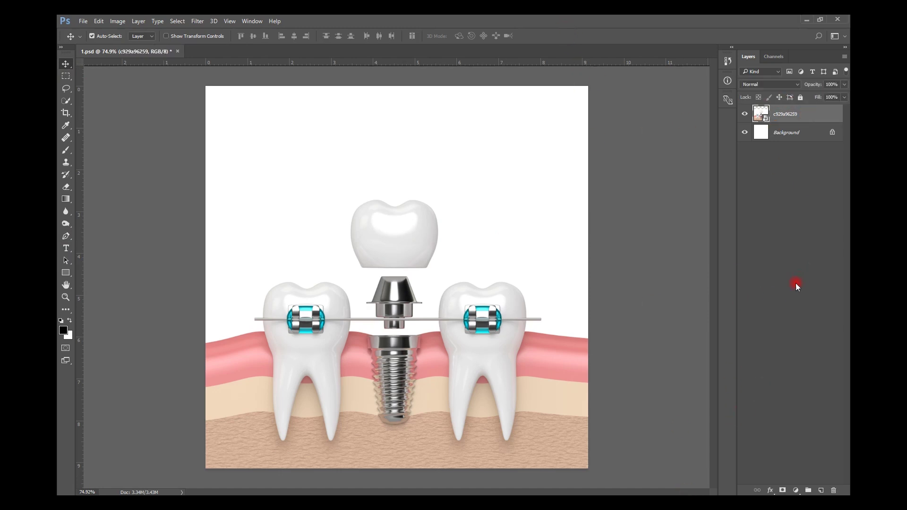
{"action": "left_click", "coordinate": [796, 491]}
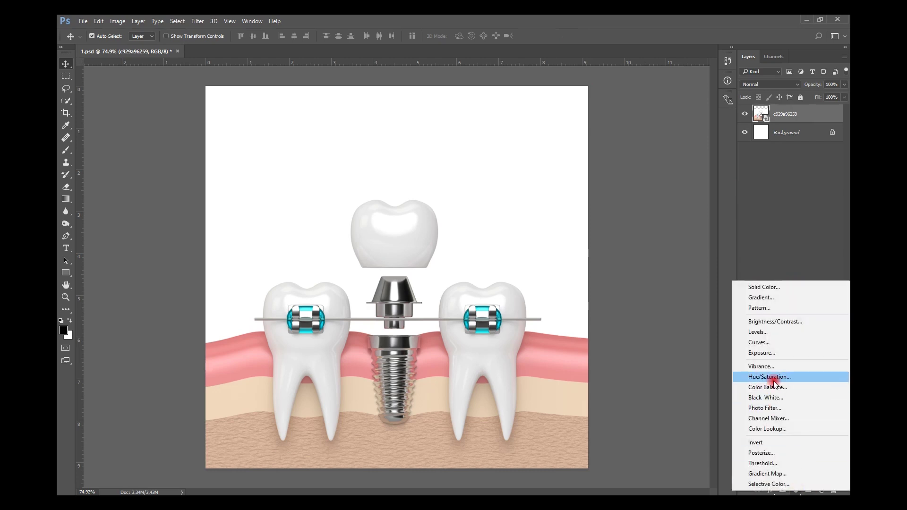
{"action": "left_click", "coordinate": [788, 429]}
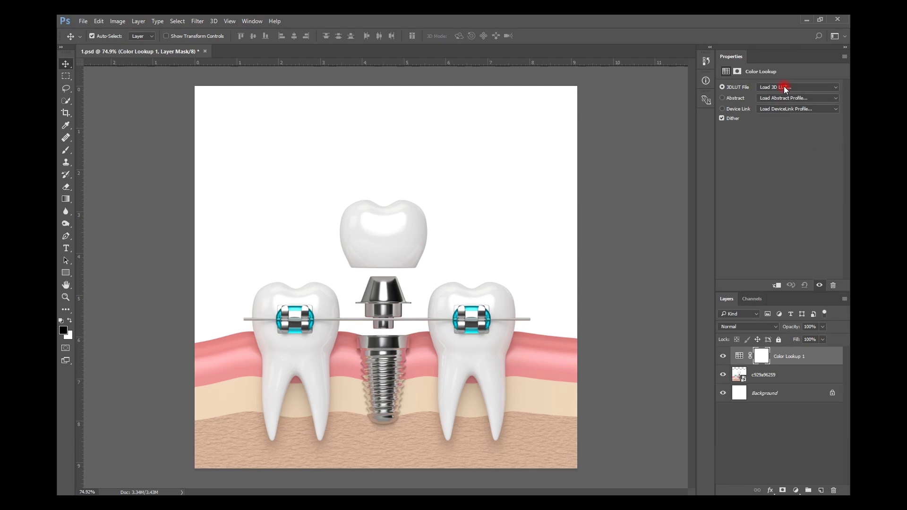
- Try out several 3DLUT looks on the Color Lookup layer, from 3Strip.look through FallColors.look and the Fuji presets to 2Strip.look
{"action": "left_click", "coordinate": [784, 88]}
{"action": "left_click", "coordinate": [784, 87]}
{"action": "key", "text": "Down"}
{"action": "key", "text": "Down"}
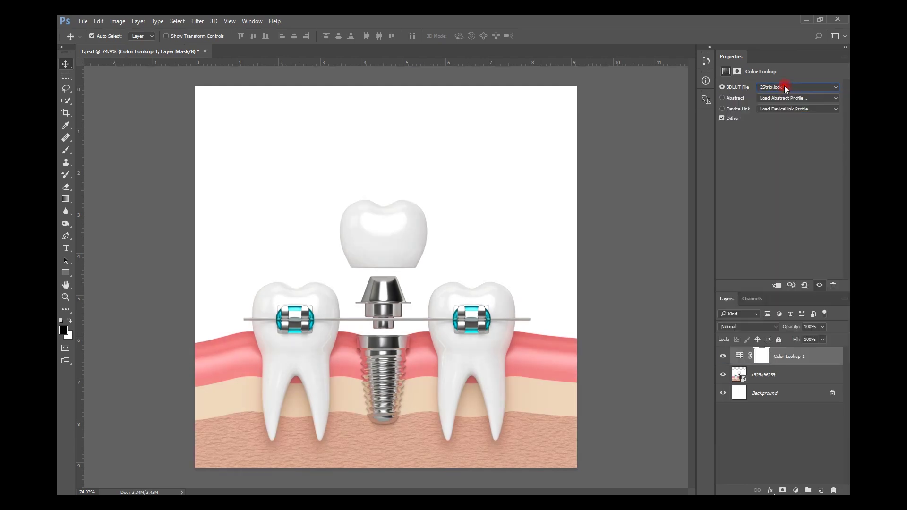
{"action": "key", "text": "Down"}
{"action": "key", "text": "Down"}
{"action": "key", "text": "Down"}
{"action": "key", "text": "Down"}
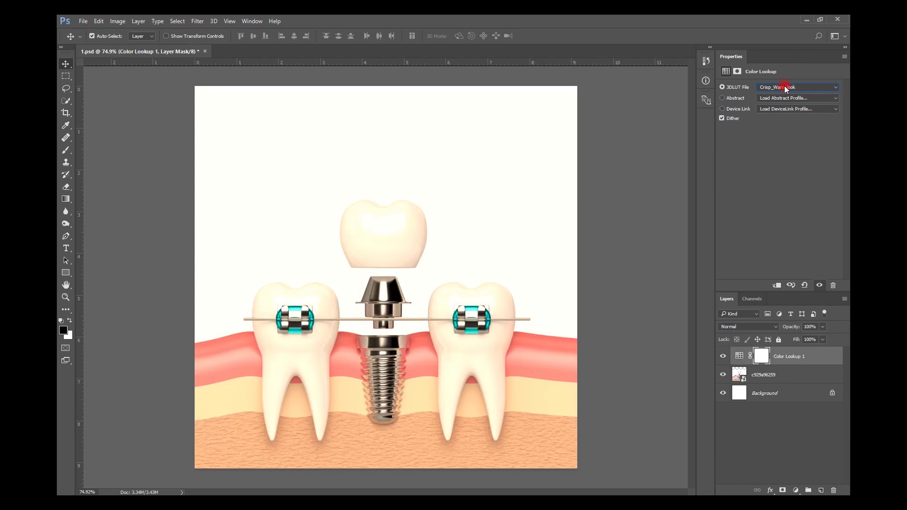
{"action": "key", "text": "Down"}
{"action": "key", "text": "Down"}
{"action": "key", "text": "Down"}
{"action": "key", "text": "Down"}
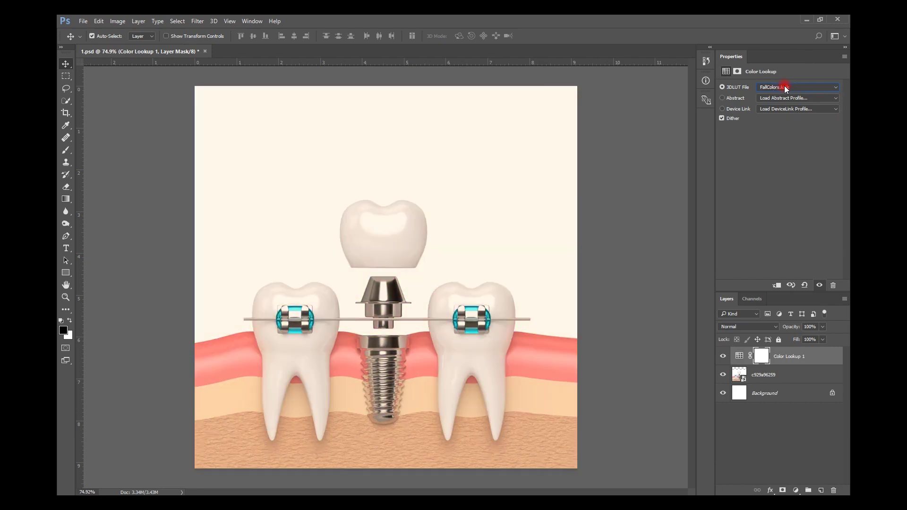
{"action": "key", "text": "Down"}
{"action": "key", "text": "Down"}
{"action": "key", "text": "Down"}
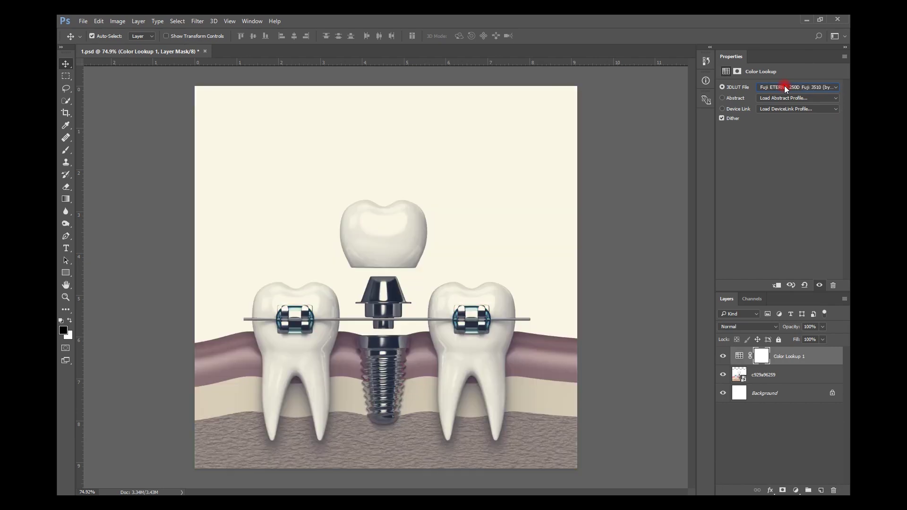
{"action": "key", "text": "Down"}
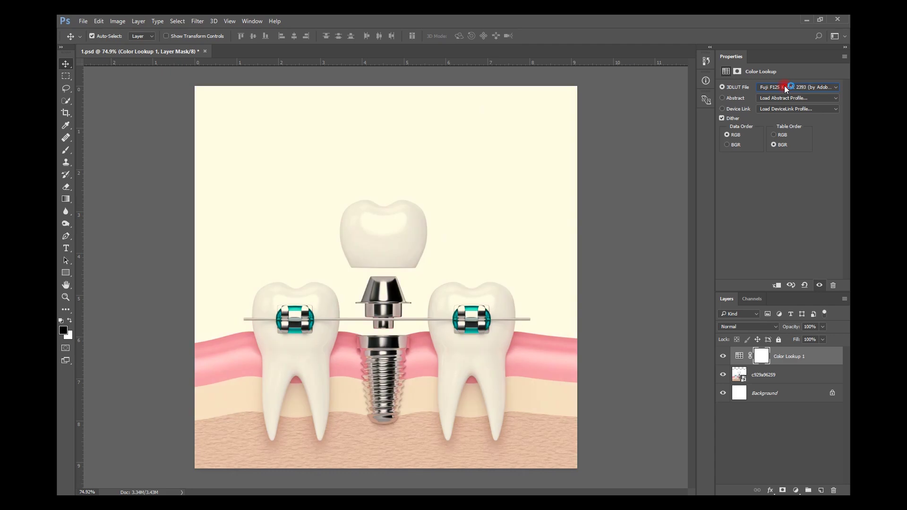
{"action": "left_click", "coordinate": [784, 87]}
{"action": "left_click", "coordinate": [763, 124]}
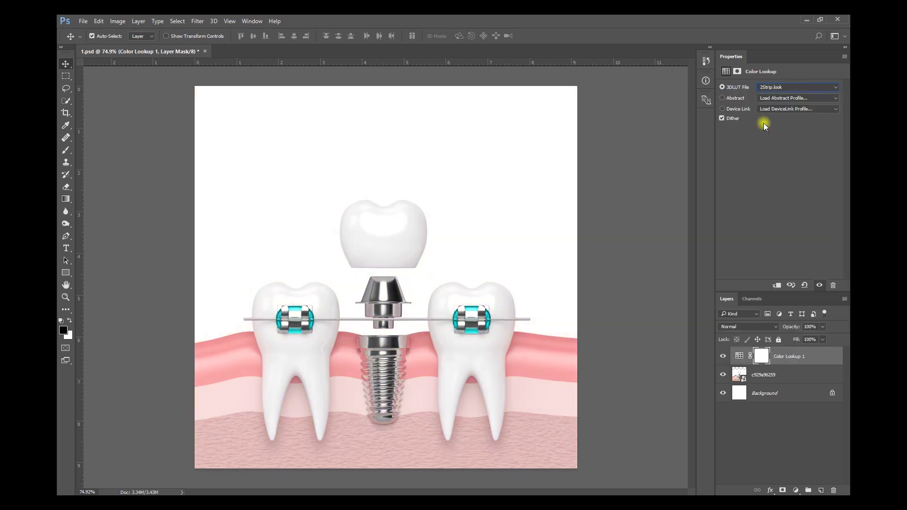
- Set the Color Lookup's 3DLUT file to 3Strip.look and compare the picture with and without the adjustment
{"action": "left_click", "coordinate": [787, 88]}
{"action": "left_click", "coordinate": [786, 88]}
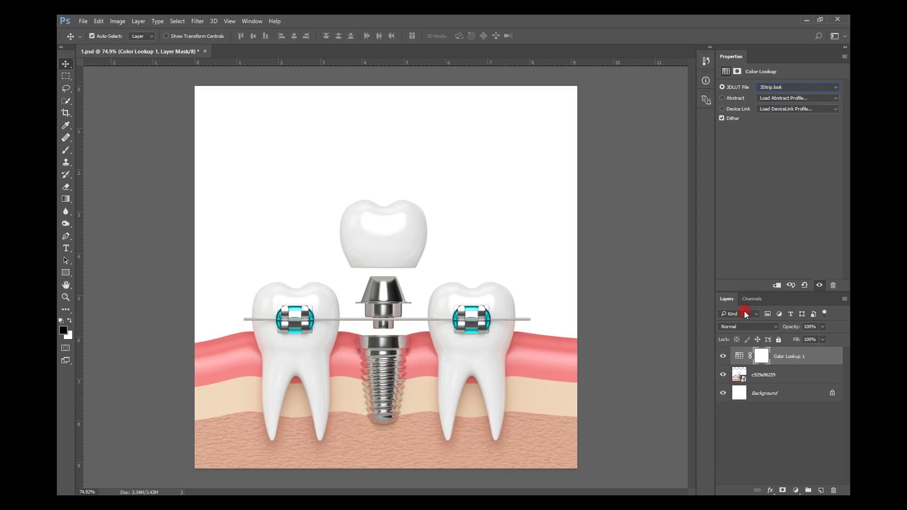
{"action": "left_click", "coordinate": [724, 356]}
{"action": "left_click", "coordinate": [724, 356]}
{"action": "left_click", "coordinate": [724, 357]}
{"action": "left_click", "coordinate": [725, 356]}
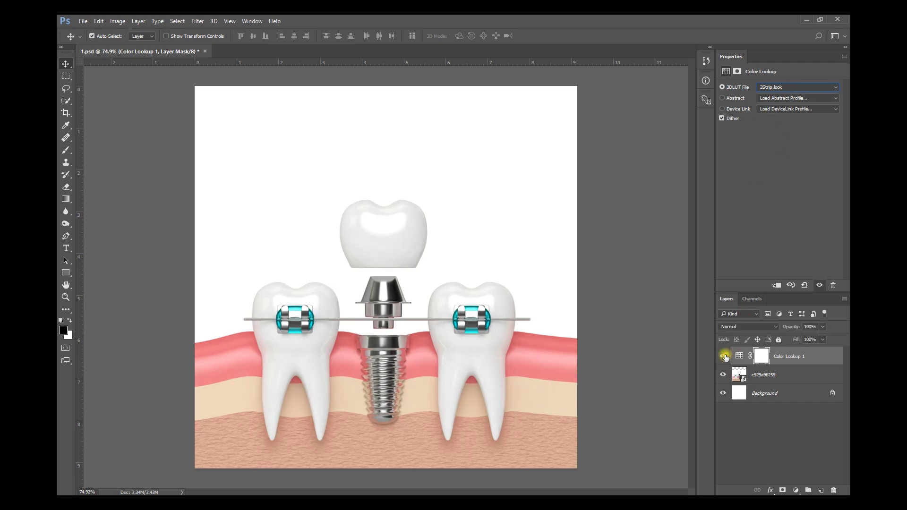
- Add a Curves adjustment layer directly above the dental picture and darken it with a curve point at input 187, output 156
{"action": "left_click", "coordinate": [477, 326]}
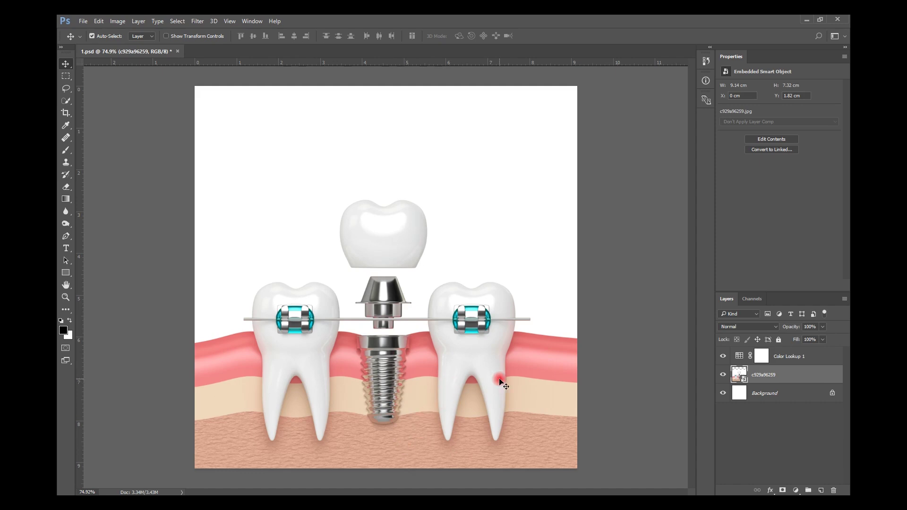
{"action": "left_click", "coordinate": [796, 491]}
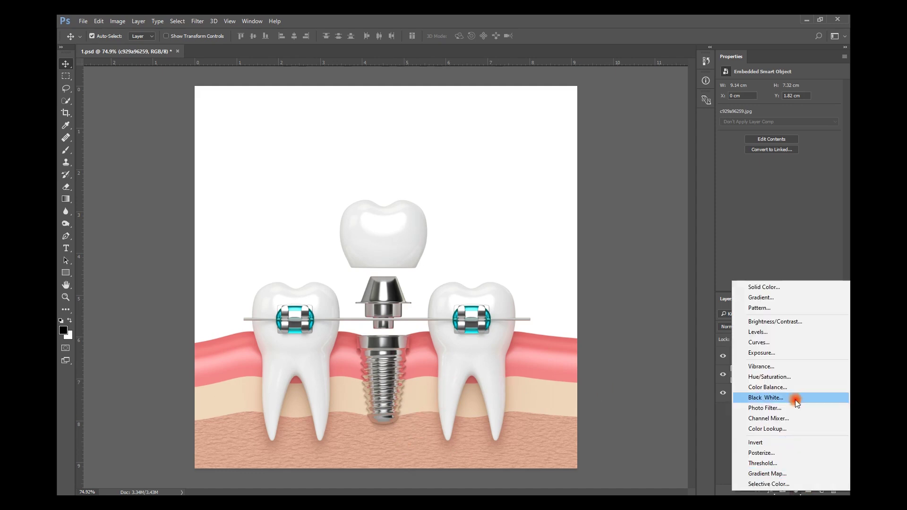
{"action": "left_click", "coordinate": [777, 267]}
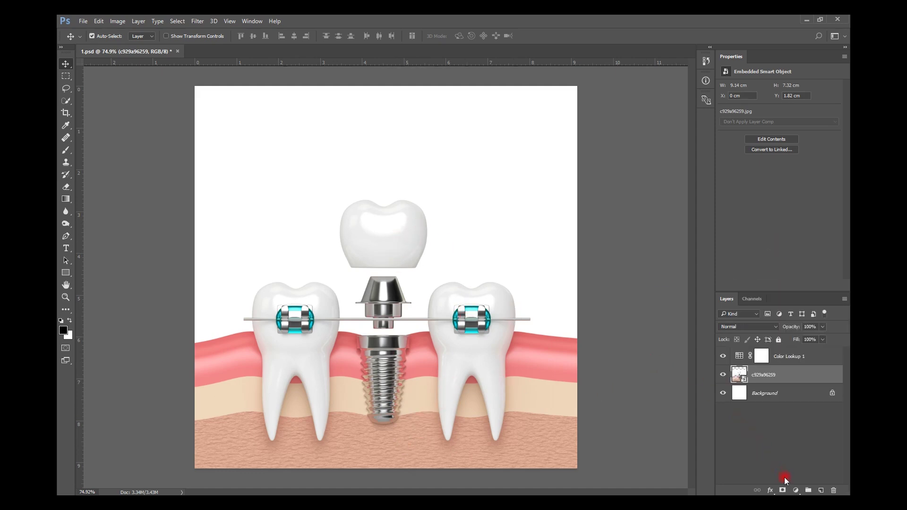
{"action": "left_click", "coordinate": [722, 376]}
{"action": "left_click", "coordinate": [722, 375]}
{"action": "left_click", "coordinate": [795, 491]}
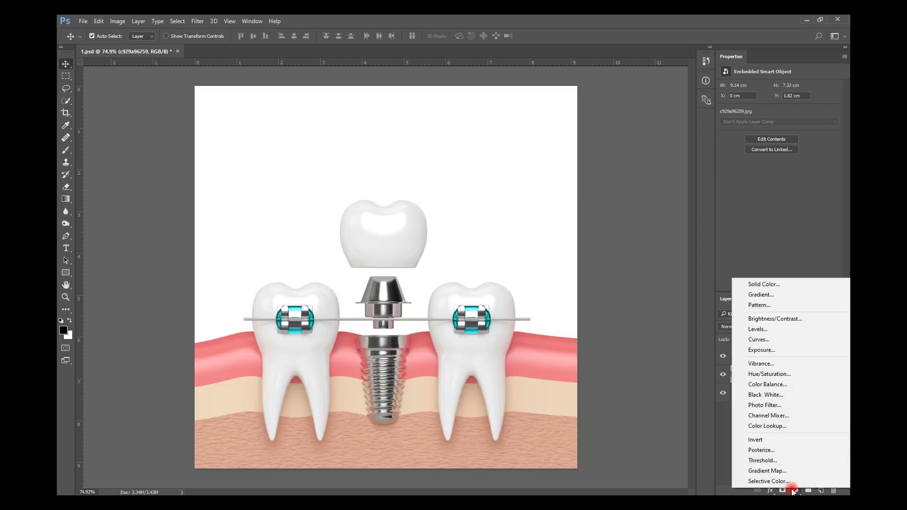
{"action": "left_click", "coordinate": [768, 339]}
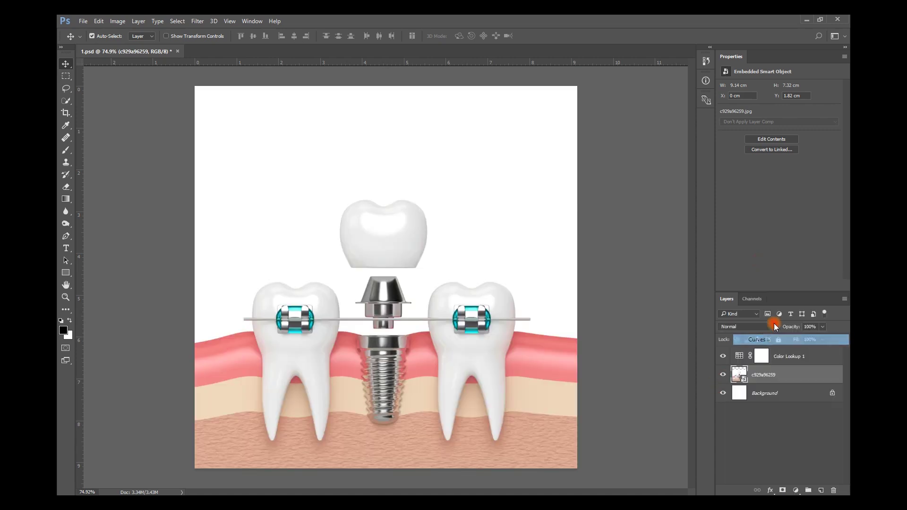
{"action": "mouse_move", "coordinate": [798, 146]}
{"action": "left_mouse_down"}
{"action": "mouse_move", "coordinate": [808, 155]}
{"action": "mouse_move", "coordinate": [796, 128]}
{"action": "mouse_move", "coordinate": [809, 163]}
{"action": "mouse_move", "coordinate": [809, 145]}
{"action": "left_mouse_up"}
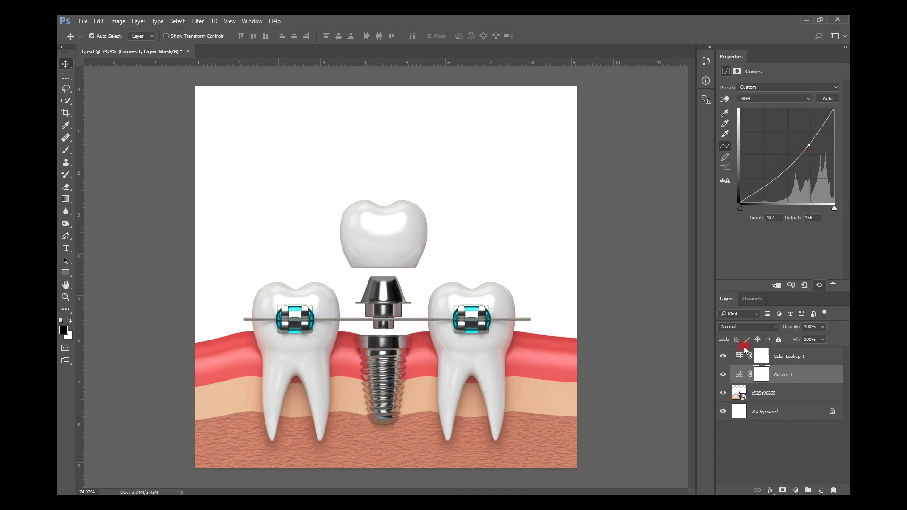
{"action": "left_click", "coordinate": [724, 375]}
{"action": "left_click", "coordinate": [724, 375]}
- Add a Hue/Saturation adjustment layer directly above Curves 1
{"action": "left_click", "coordinate": [739, 374]}
{"action": "left_click", "coordinate": [796, 491]}
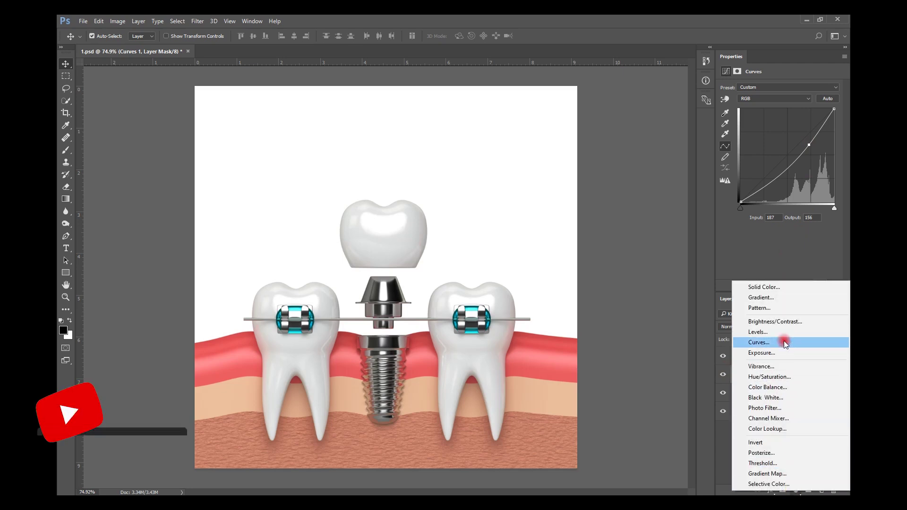
{"action": "left_click", "coordinate": [778, 377]}
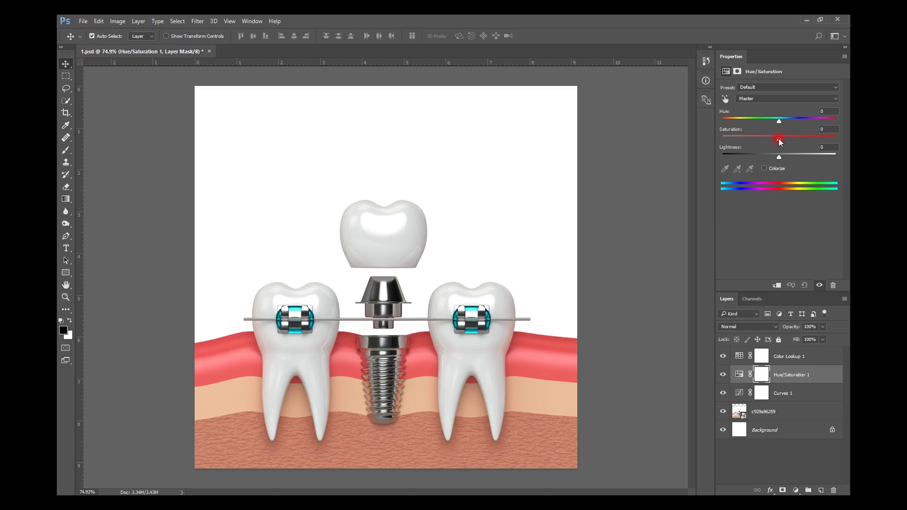
- Try shifting the hue and varying the saturation of the Hue/Saturation adjustment, including a full desaturation to -100
{"action": "mouse_move", "coordinate": [778, 120]}
{"action": "left_mouse_down"}
{"action": "mouse_move", "coordinate": [753, 122]}
{"action": "mouse_move", "coordinate": [768, 122]}
{"action": "left_mouse_up"}
{"action": "key", "text": "ctrl+z"}
{"action": "left_click", "coordinate": [779, 139]}
{"action": "left_click_drag", "start_coordinate": [780, 140], "coordinate": [713, 142]}
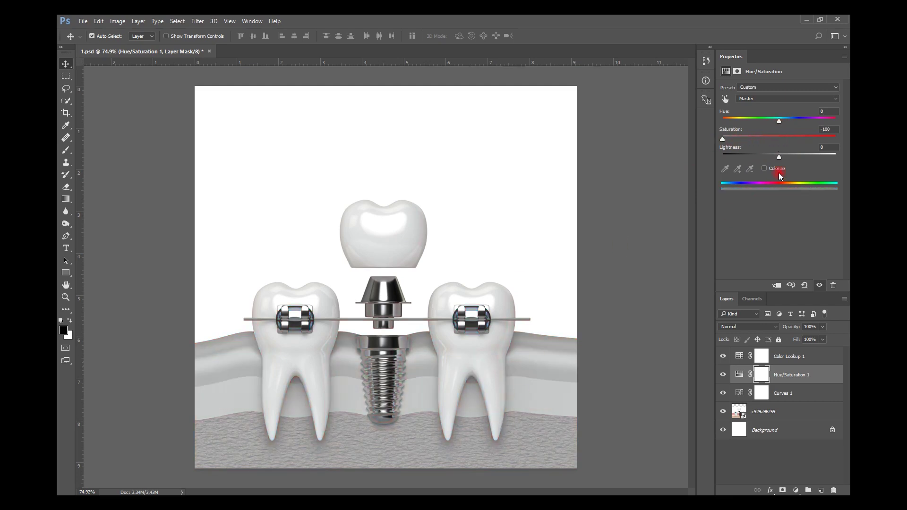
{"action": "left_click", "coordinate": [724, 139]}
{"action": "left_click_drag", "start_coordinate": [724, 140], "coordinate": [821, 140]}
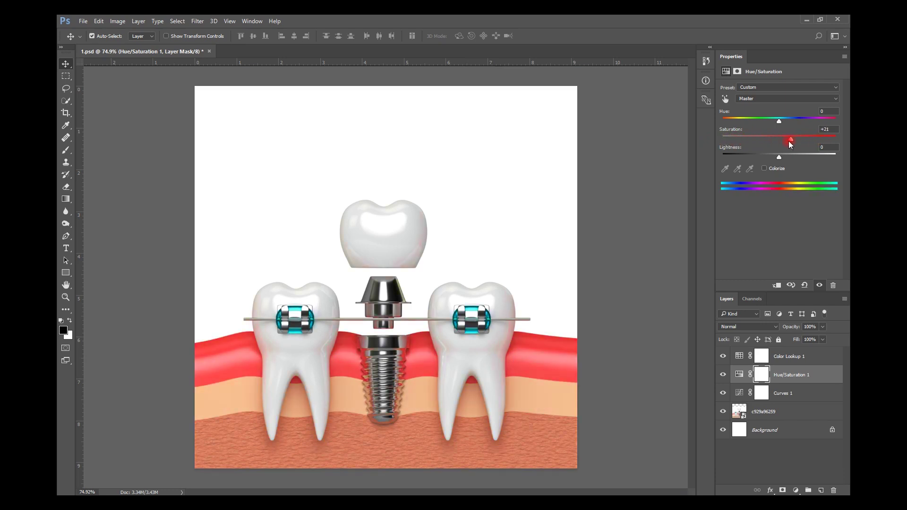
{"action": "key", "text": "ctrl+z"}
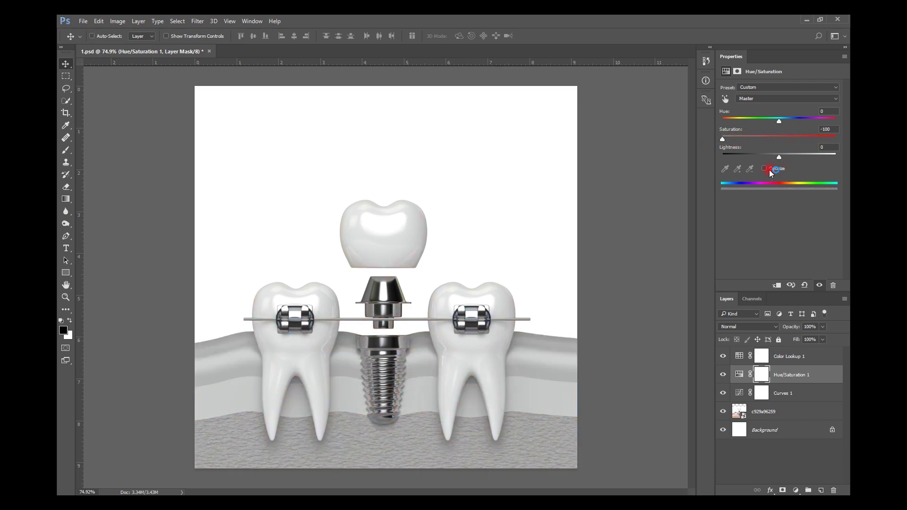
- Reset the Hue/Saturation adjustment's saturation to 0 and turn on Colorize
{"action": "left_click", "coordinate": [784, 137]}
{"action": "left_click", "coordinate": [833, 128]}
{"action": "type", "text": "0"}
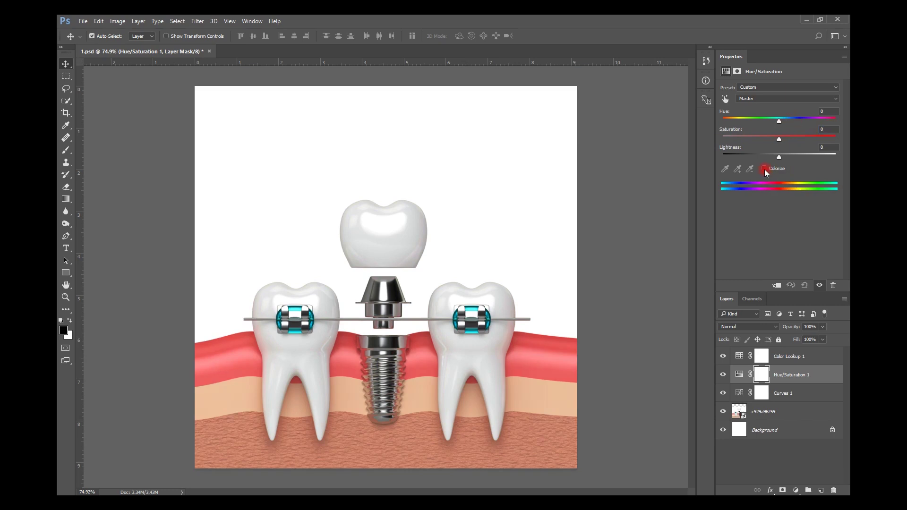
{"action": "left_click", "coordinate": [764, 169]}
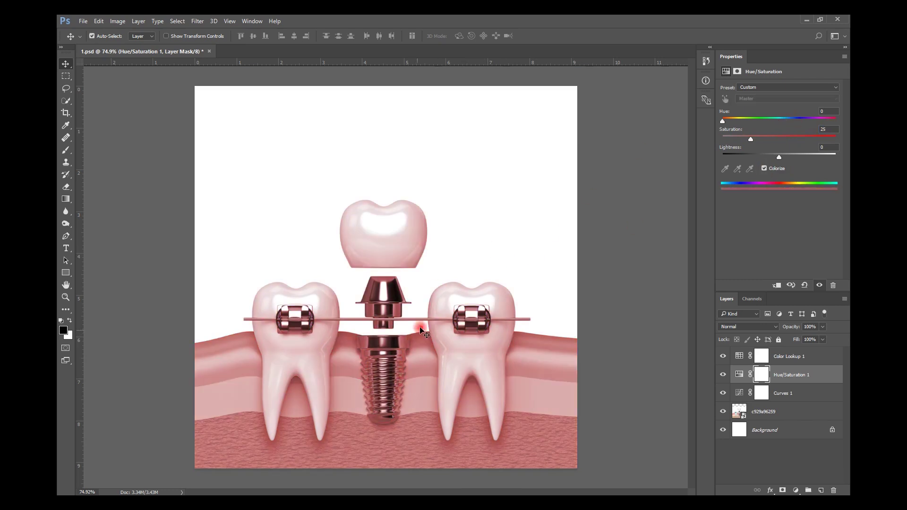
- Tint the picture through the colorized Hue/Saturation adjustment with hue 192 and saturation 17
{"action": "mouse_move", "coordinate": [745, 136]}
{"action": "left_mouse_down"}
{"action": "mouse_move", "coordinate": [773, 141]}
{"action": "mouse_move", "coordinate": [741, 141]}
{"action": "mouse_move", "coordinate": [762, 144]}
{"action": "left_mouse_up"}
{"action": "left_click_drag", "start_coordinate": [723, 120], "coordinate": [766, 141]}
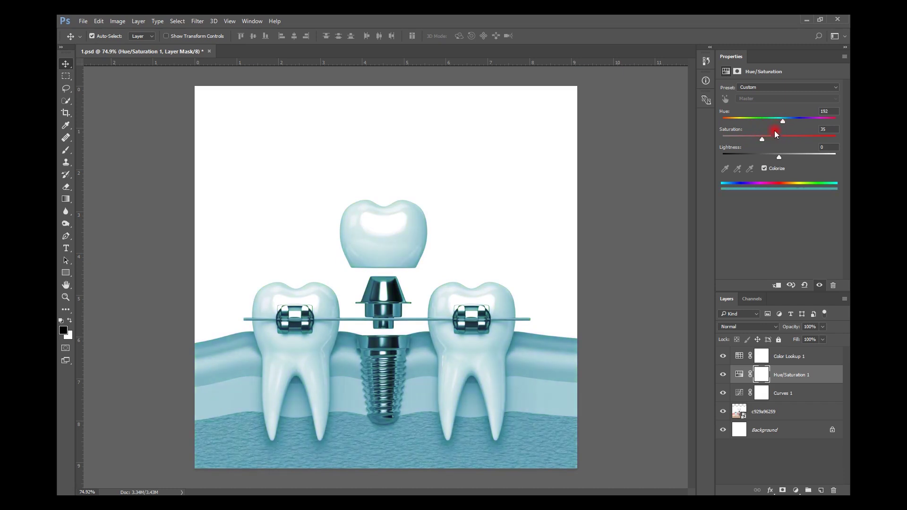
{"action": "left_click_drag", "start_coordinate": [764, 139], "coordinate": [742, 149]}
- Lower the Hue/Saturation 1 layer's opacity to 7%, compare the picture with and without it, and raise its saturation slightly
{"action": "left_click", "coordinate": [822, 327]}
{"action": "left_click_drag", "start_coordinate": [822, 337], "coordinate": [789, 338]}
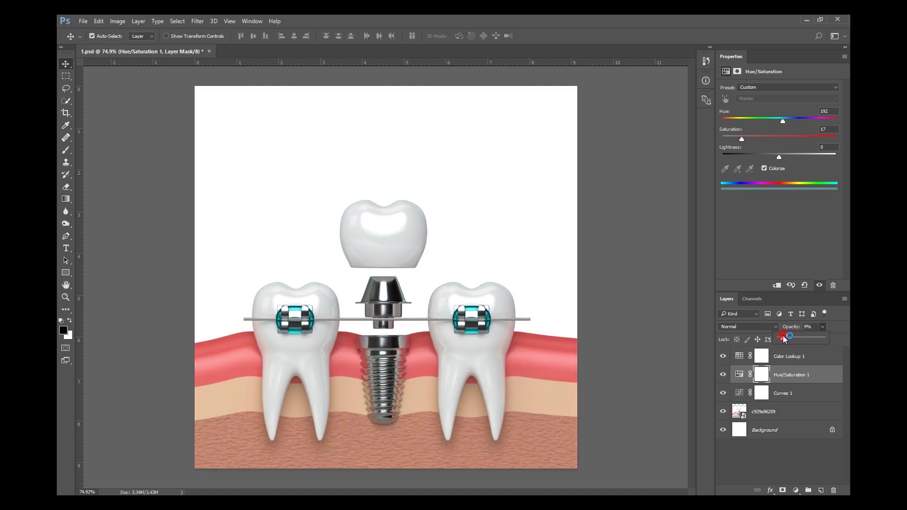
{"action": "left_click", "coordinate": [723, 375]}
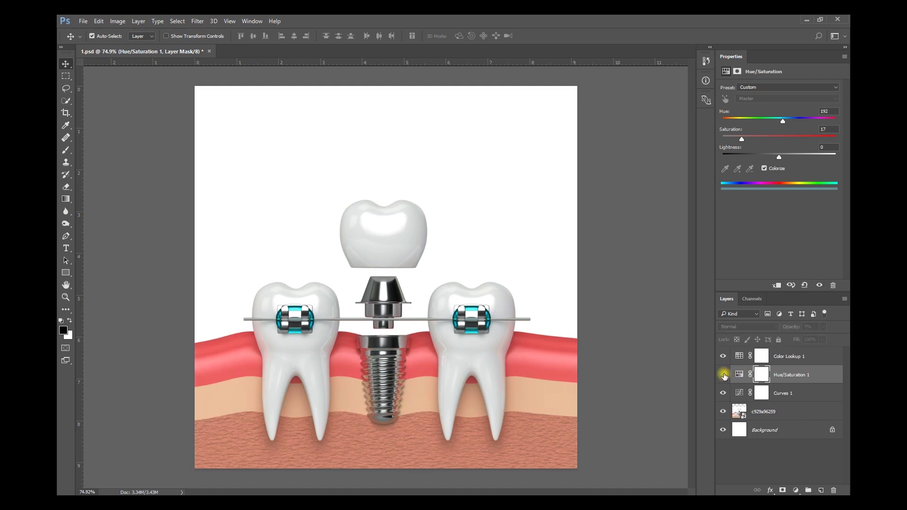
{"action": "left_click", "coordinate": [723, 375]}
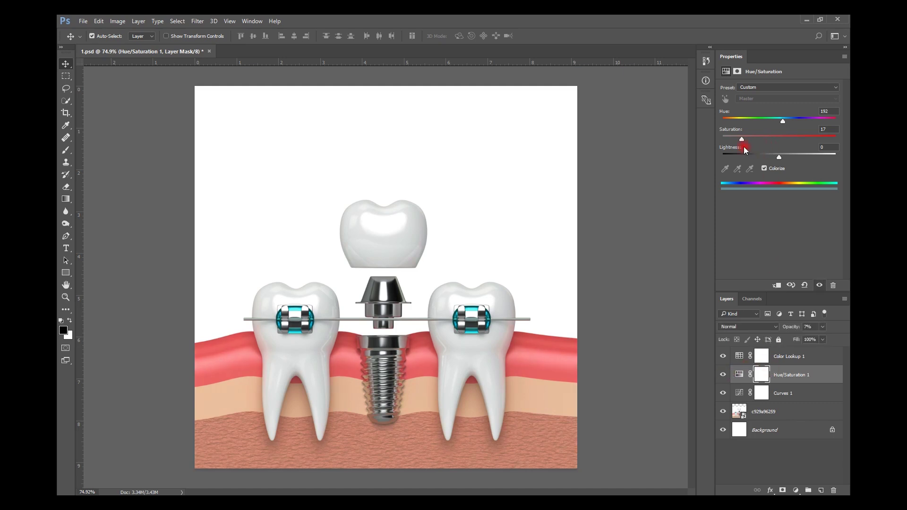
{"action": "left_click_drag", "start_coordinate": [741, 141], "coordinate": [754, 141]}
{"action": "left_click", "coordinate": [632, 195]}
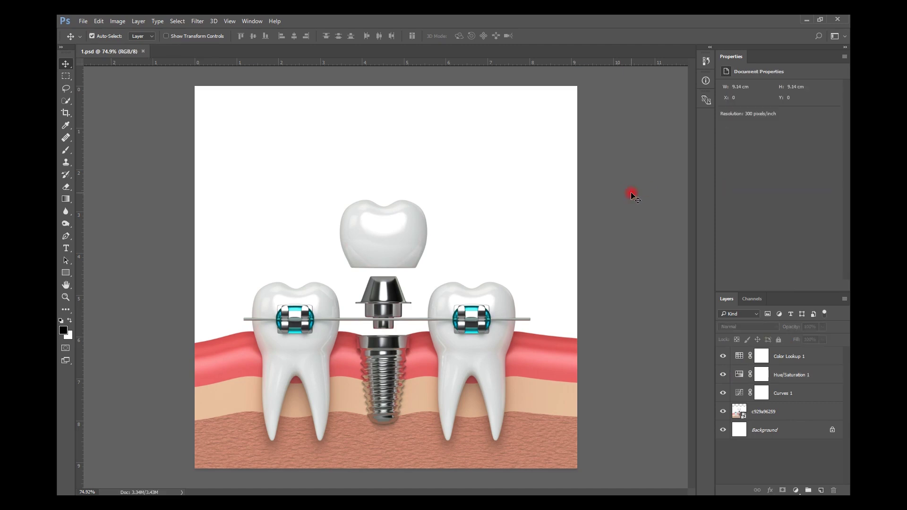
- Group the three adjustment layers with the dental picture and name the group Project
{"action": "left_click", "coordinate": [805, 360]}
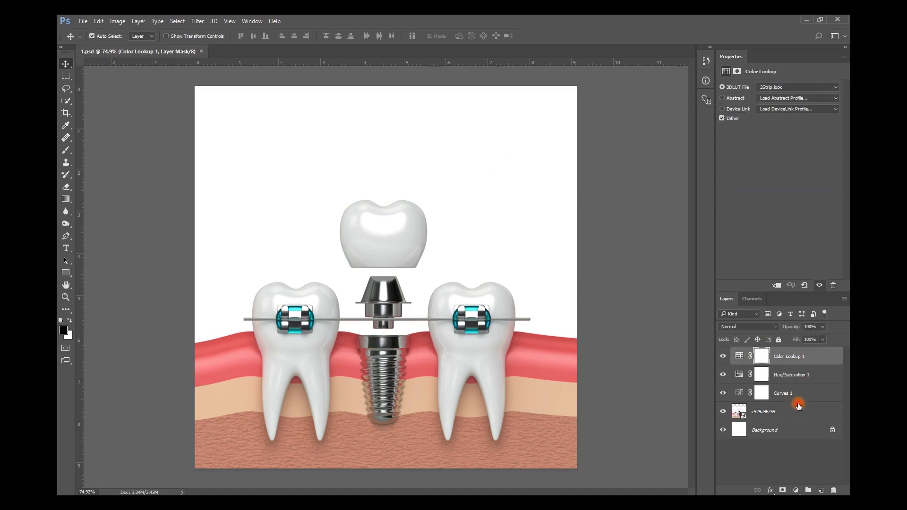
{"action": "left_click", "coordinate": [799, 406], "text": "shift"}
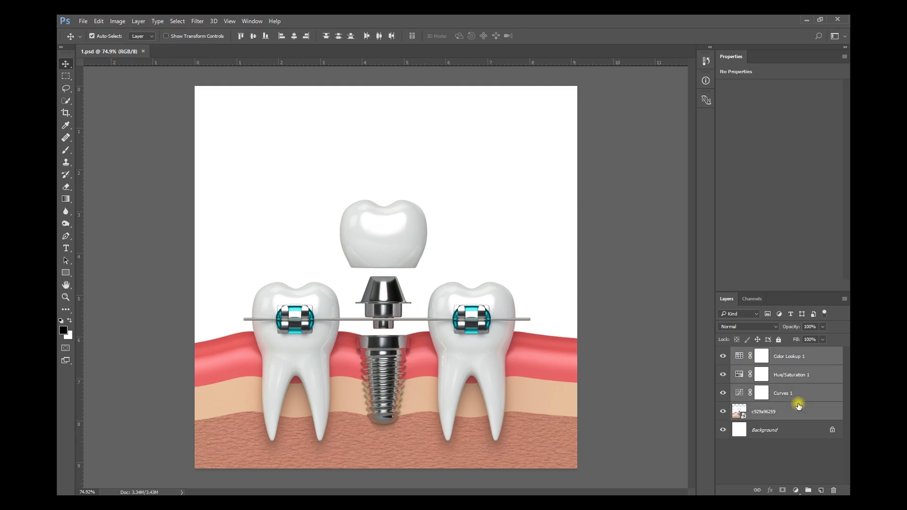
{"action": "key", "text": "ctrl+g"}
{"action": "double_click", "coordinate": [765, 352]}
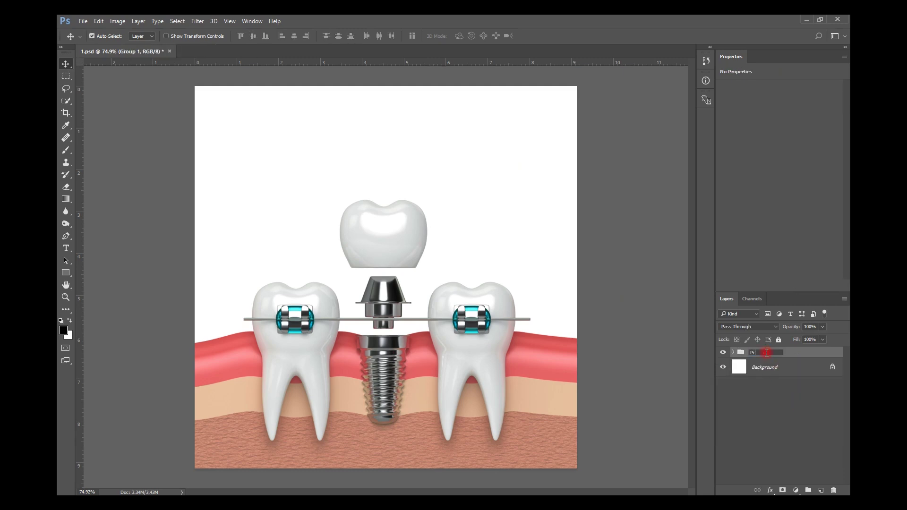
{"action": "type", "text": "Project"}
{"action": "key", "text": "Return"}
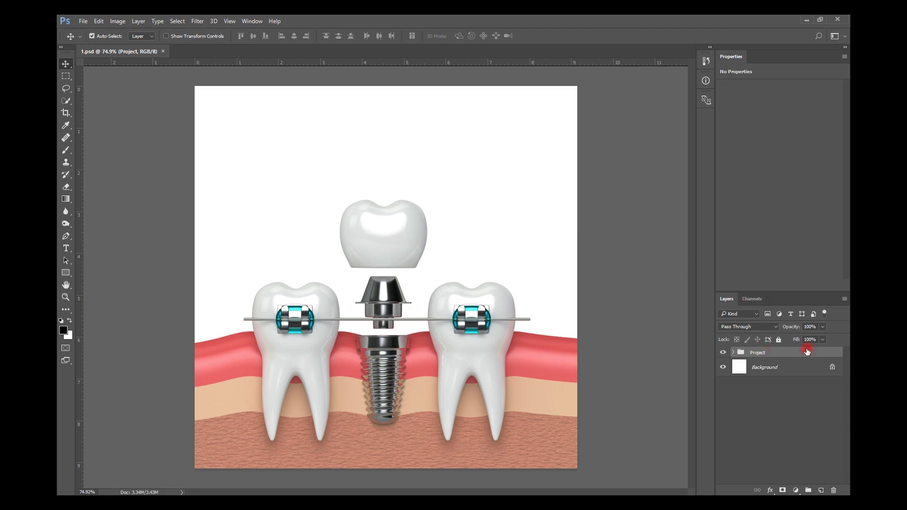
- Add a linear white-to-transparent gradient fill layer above Project at angle 0, shifted so it fades only the picture's left edge
{"action": "key", "text": "x"}
{"action": "left_click", "coordinate": [796, 491]}
{"action": "left_click", "coordinate": [765, 298]}
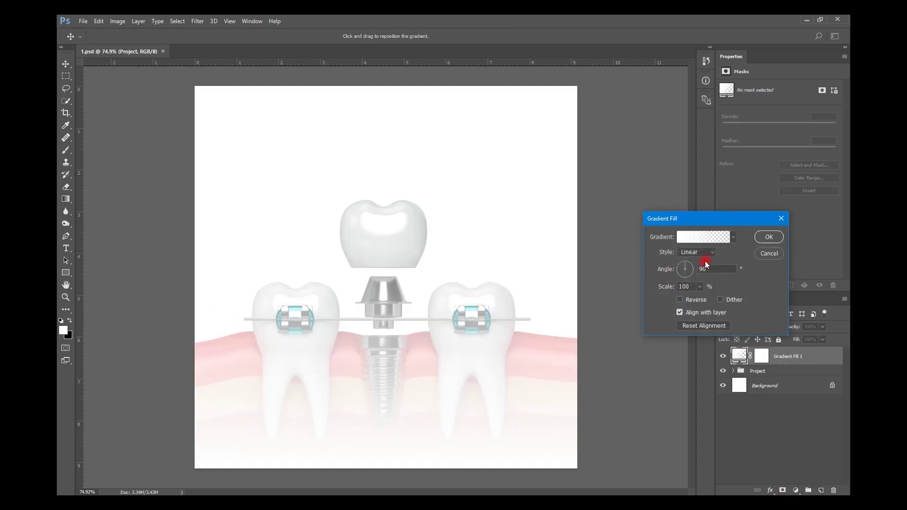
{"action": "double_click", "coordinate": [721, 269]}
{"action": "type", "text": "0"}
{"action": "left_click_drag", "start_coordinate": [391, 272], "coordinate": [206, 274]}
{"action": "key", "text": "Return"}
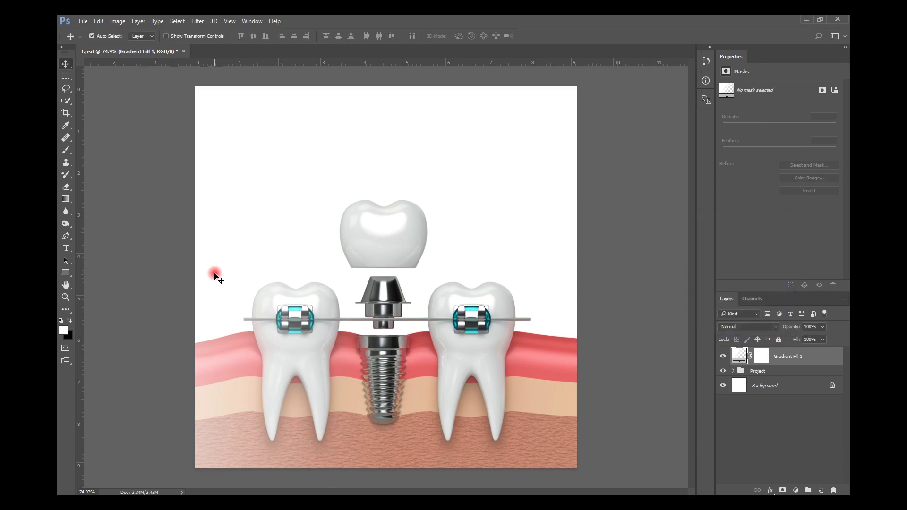
- Duplicate the gradient fill layer, set the copy's angle to 180, and shift it to fade only the picture's right edge
{"action": "key", "text": "ctrl+j"}
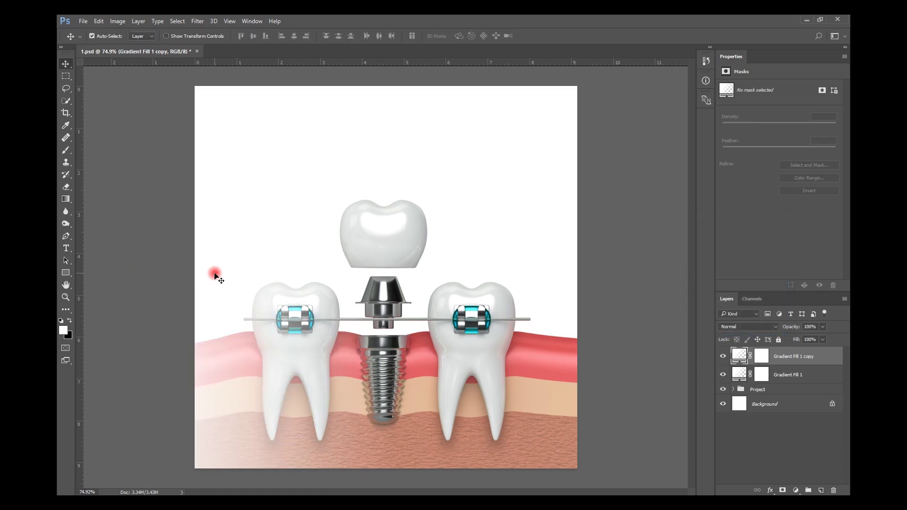
{"action": "double_click", "coordinate": [740, 357]}
{"action": "type", "text": "180"}
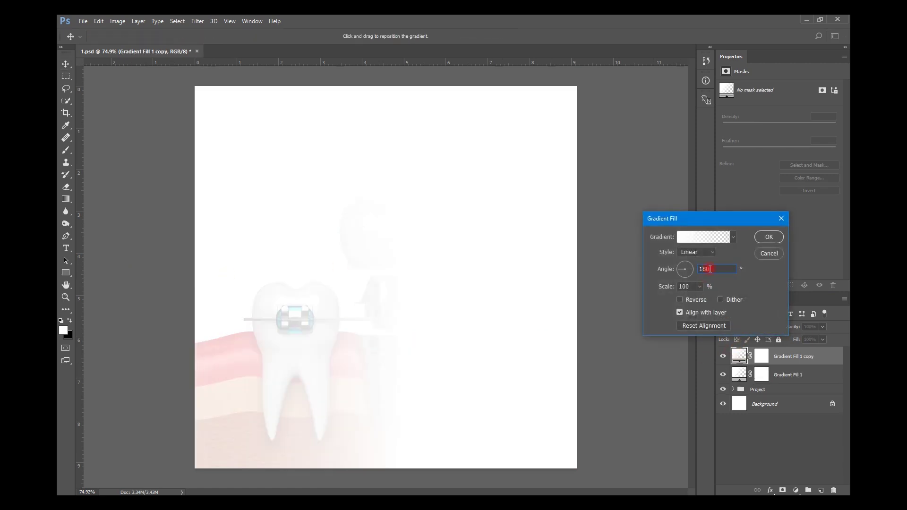
{"action": "left_click_drag", "start_coordinate": [324, 223], "coordinate": [678, 341]}
{"action": "key", "text": "Return"}
- Lower the opacity of both gradient fill layers to 41% and close the Properties panel
{"action": "left_click", "coordinate": [794, 375], "text": "shift"}
{"action": "left_click_drag", "start_coordinate": [823, 326], "coordinate": [780, 341]}
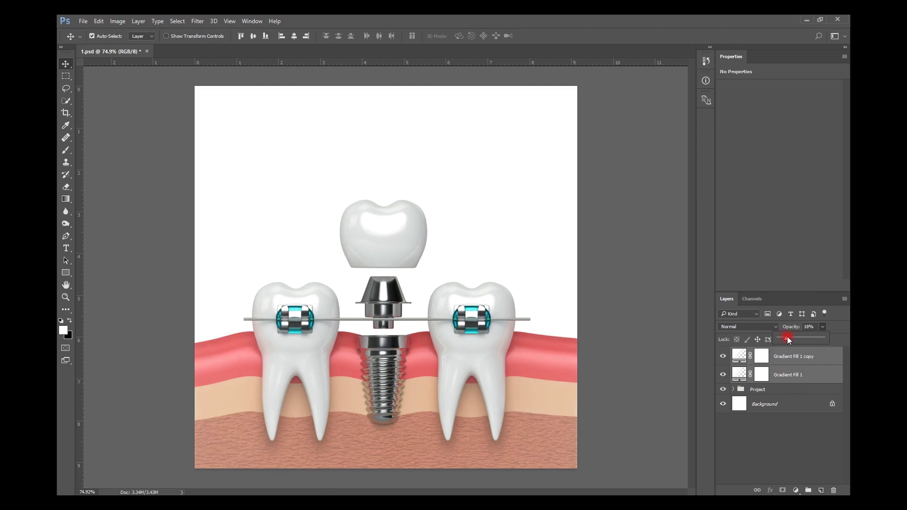
{"action": "left_click", "coordinate": [634, 233]}
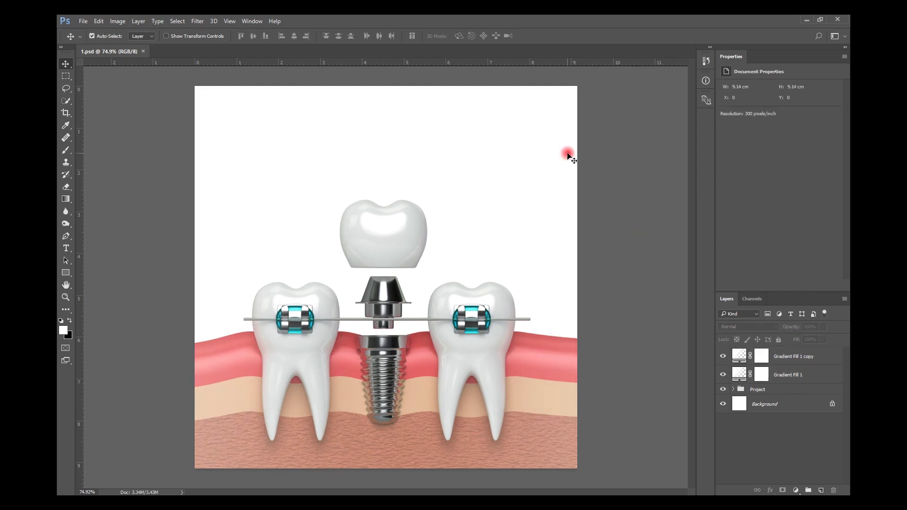
{"action": "right_click", "coordinate": [794, 55]}
{"action": "left_click", "coordinate": [798, 62]}
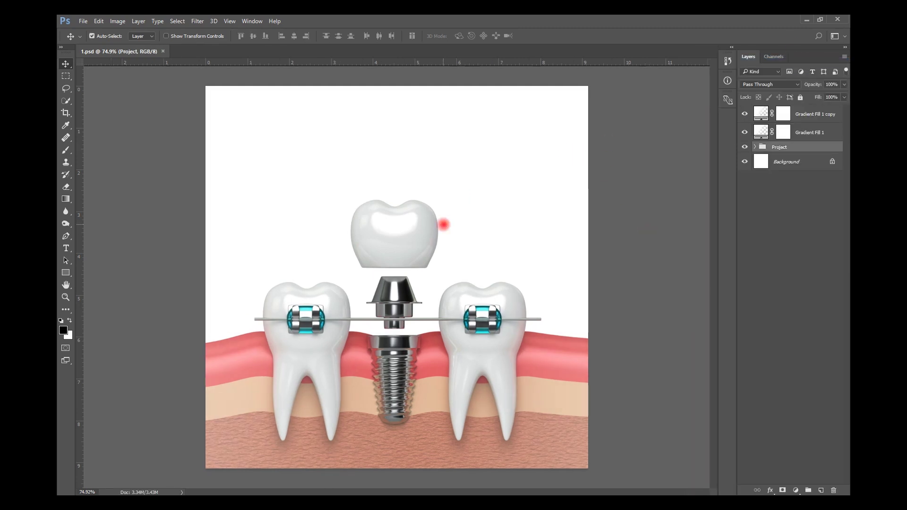
- Compare the gradient fills by toggling their visibility, delete the Gradient Fill 1 layer, and save the document
{"action": "left_click", "coordinate": [217, 366]}
{"action": "left_click", "coordinate": [745, 114]}
{"action": "left_click", "coordinate": [744, 115]}
{"action": "left_click", "coordinate": [744, 132]}
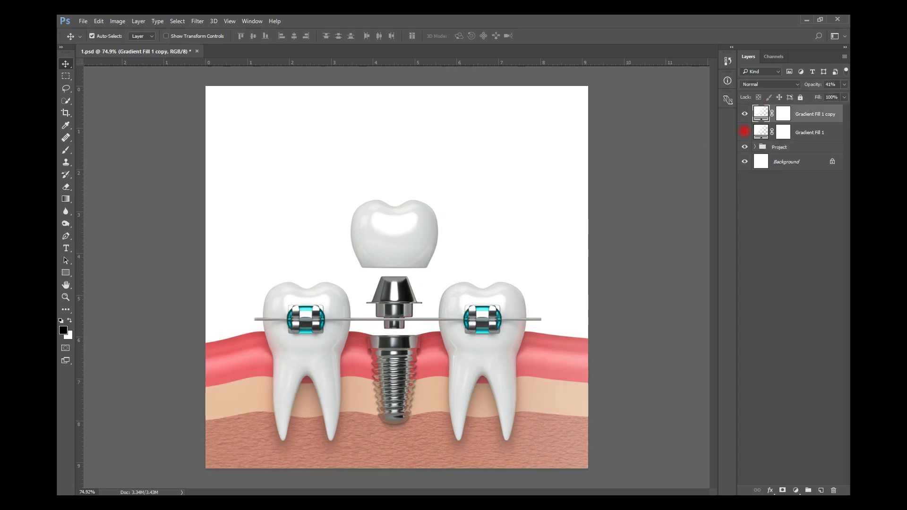
{"action": "left_click", "coordinate": [802, 132]}
{"action": "key", "text": "Delete"}
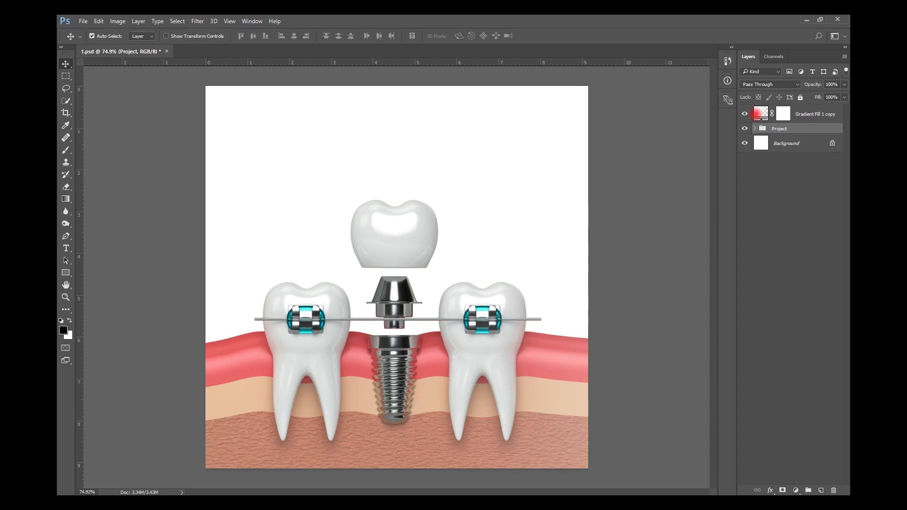
{"action": "left_click", "coordinate": [747, 114]}
{"action": "left_click", "coordinate": [746, 114]}
{"action": "key", "text": "ctrl+s"}
- Place the tabby logo PNG from the New folder window and scale it down, centred above the crown near the canvas's upper edge
{"action": "key", "text": "alt+Tab"}
{"action": "left_click", "coordinate": [567, 300]}
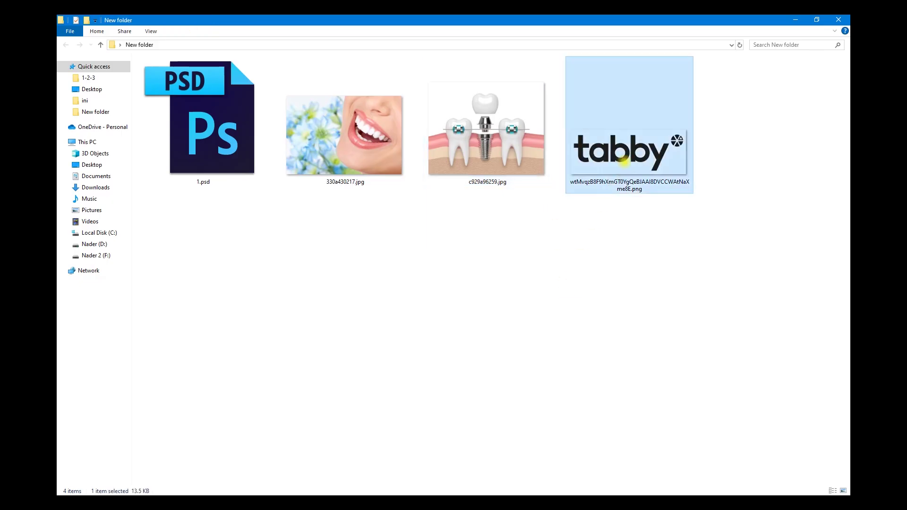
{"action": "key", "text": "alt+Tab"}
{"action": "left_click_drag", "start_coordinate": [361, 193], "coordinate": [362, 195]}
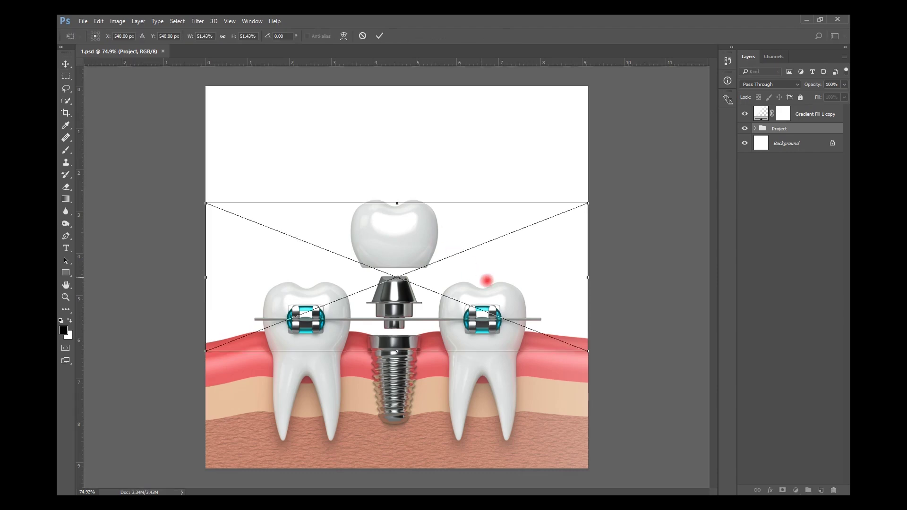
{"action": "left_click_drag", "start_coordinate": [590, 349], "coordinate": [439, 147]}
{"action": "key", "text": "Return"}
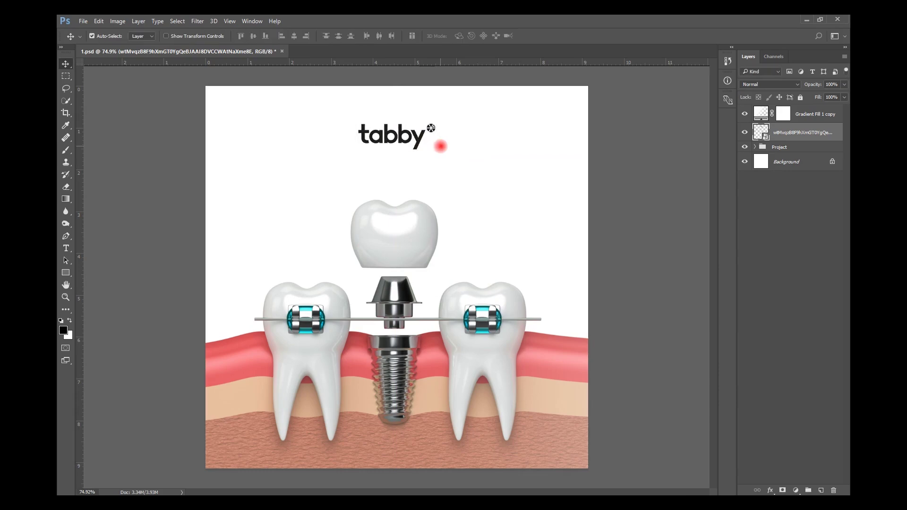
- Set the Type tool's font to GE SS Two Light
{"action": "key", "text": "t"}
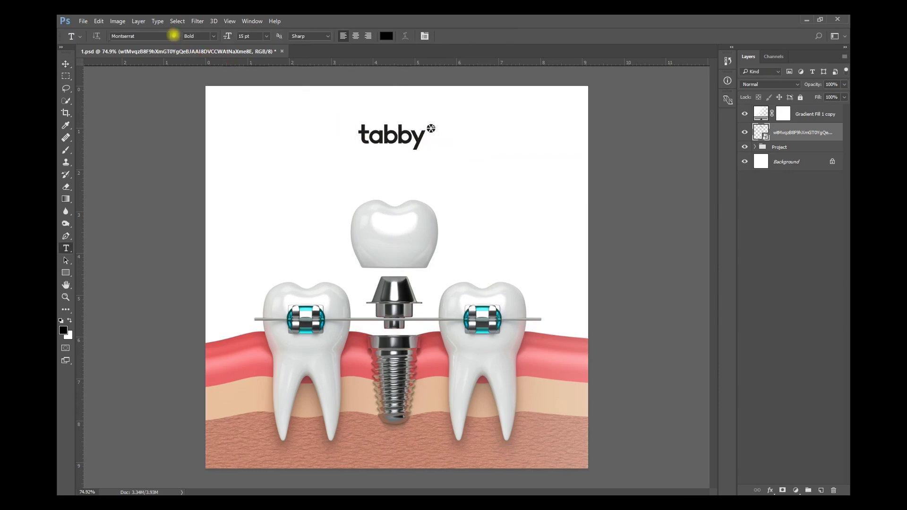
{"action": "left_click", "coordinate": [174, 35]}
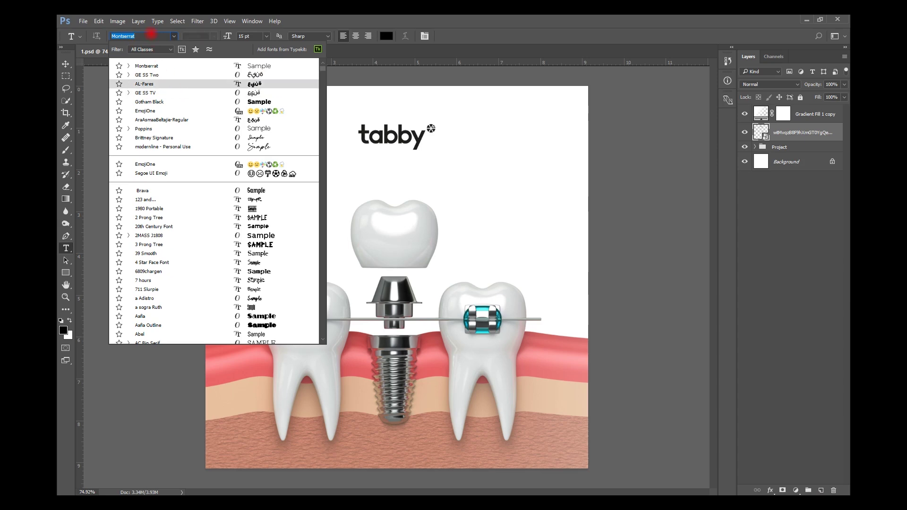
{"action": "type", "text": "Ge ss "}
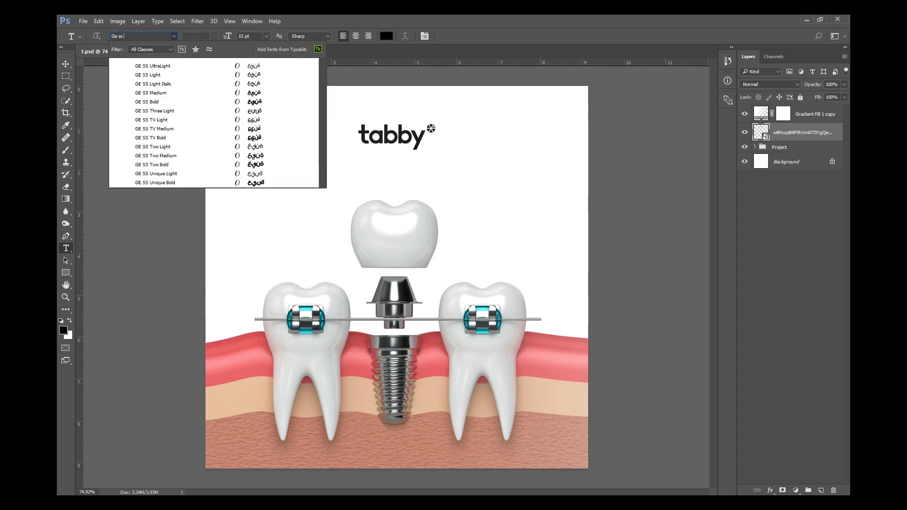
{"action": "type", "text": "two"}
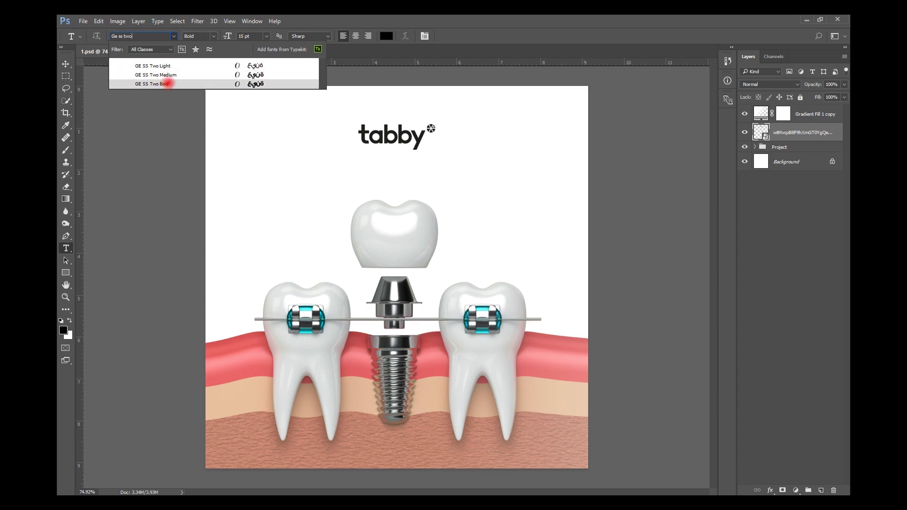
{"action": "left_click", "coordinate": [184, 69]}
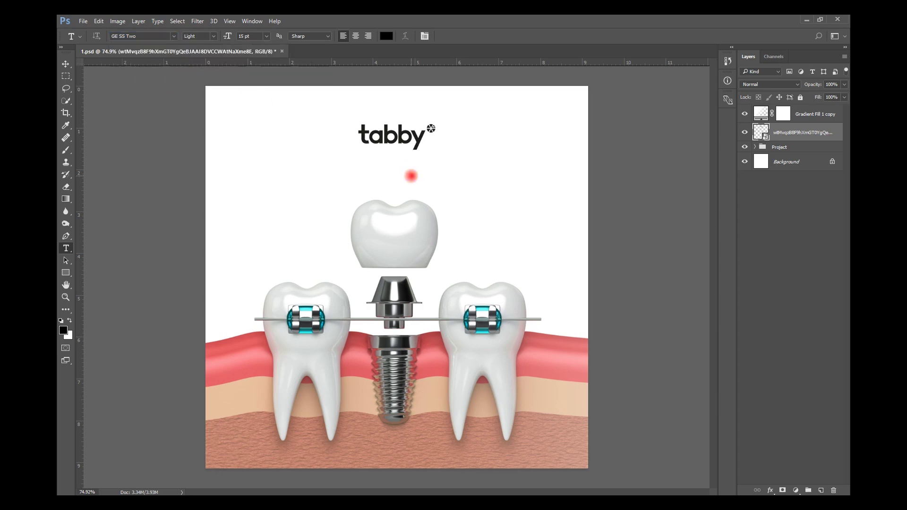
- Add a 12 pt text line below the tabby logo reading "الأسنان مايتسكتشي عليها"
{"action": "left_click", "coordinate": [411, 177]}
{"action": "left_click", "coordinate": [245, 36]}
{"action": "type", "text": "45"}
{"action": "key", "text": "Return"}
{"action": "type", "text": "12"}
{"action": "key", "text": "Return"}
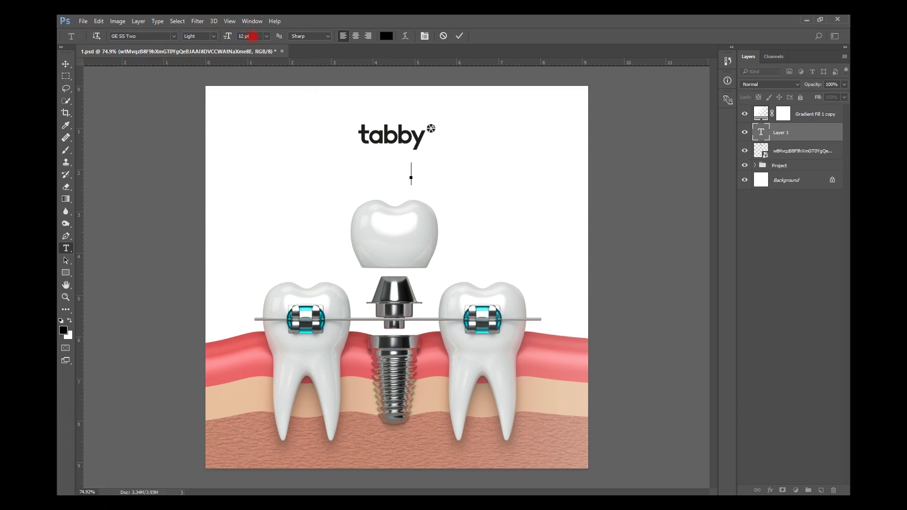
{"action": "type", "text": "الأسنان مايتسك"}
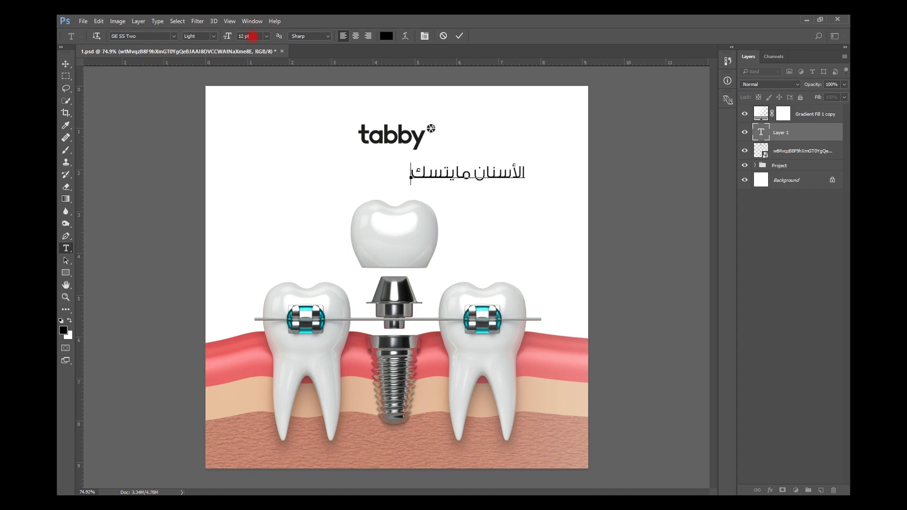
{"action": "type", "text": "تشي عليها"}
{"action": "key", "text": "ctrl+Return"}
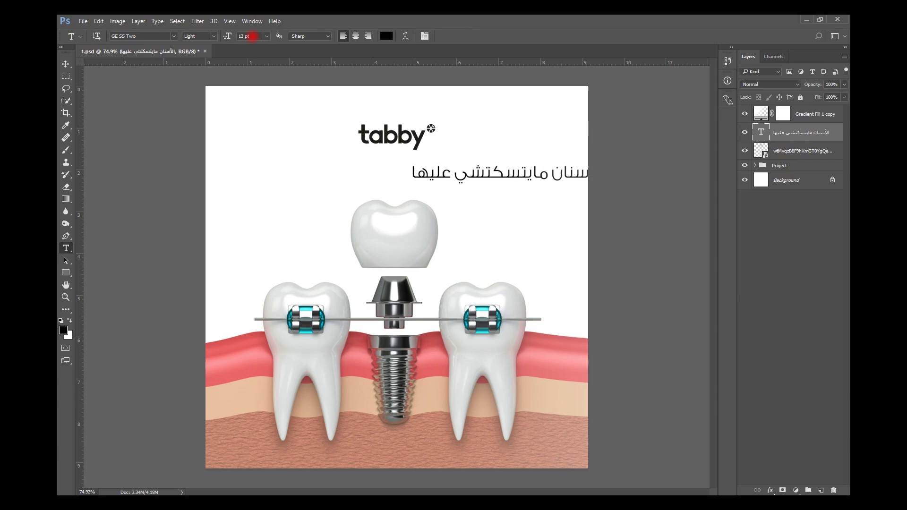
- Move the text layer above Gradient Fill 1 copy in the layer stack, and try shifting the text line left before undoing the move
{"action": "key", "text": "v"}
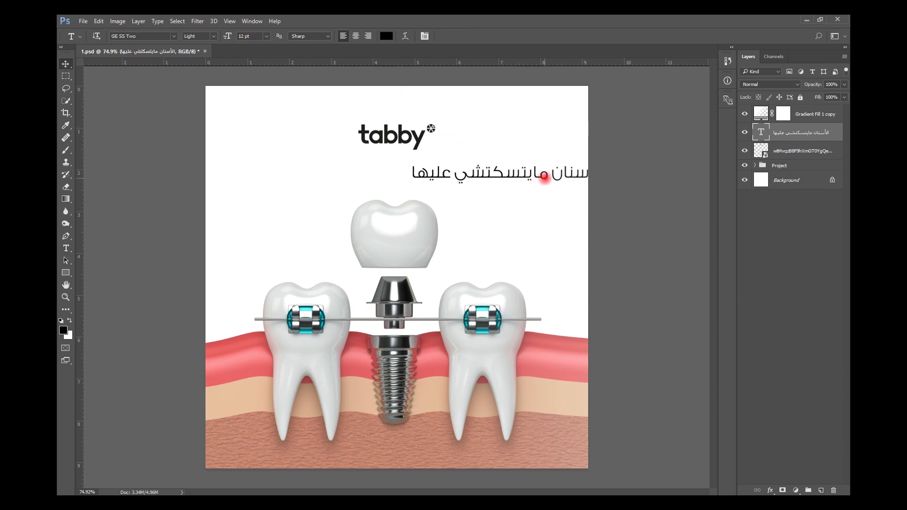
{"action": "left_click_drag", "start_coordinate": [457, 174], "coordinate": [392, 174]}
{"action": "left_click_drag", "start_coordinate": [802, 122], "coordinate": [821, 134]}
{"action": "left_click", "coordinate": [557, 160]}
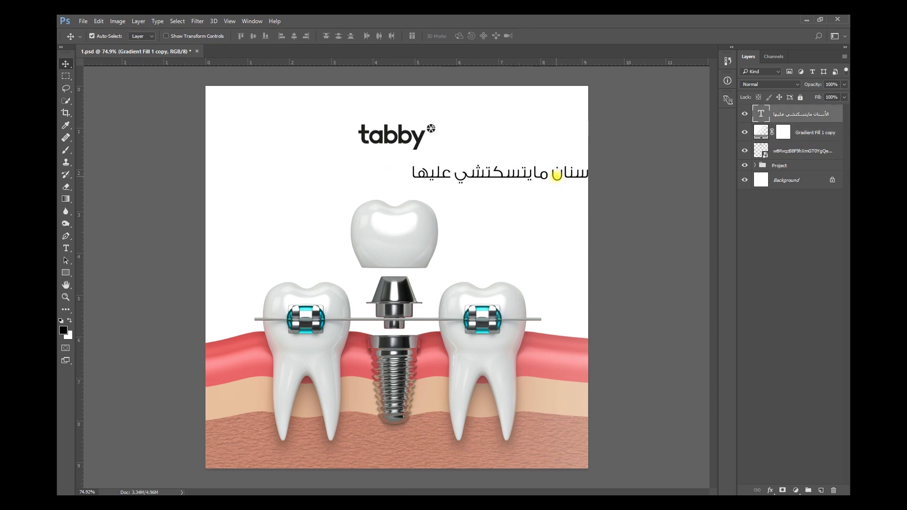
{"action": "left_click_drag", "start_coordinate": [557, 174], "coordinate": [438, 178]}
{"action": "key", "text": "ctrl+z"}
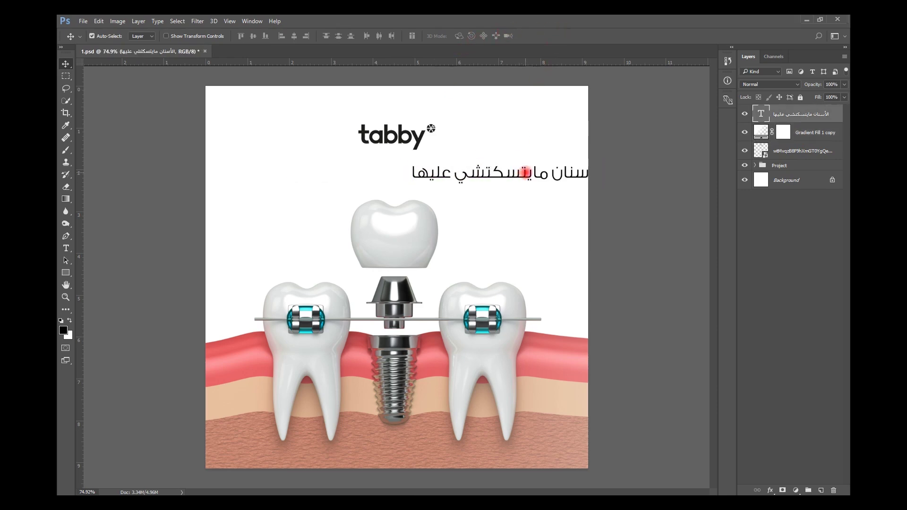
- Right-align the Arabic headline's text and centre it horizontally on the canvas, clearing the selection
{"action": "double_click", "coordinate": [525, 173]}
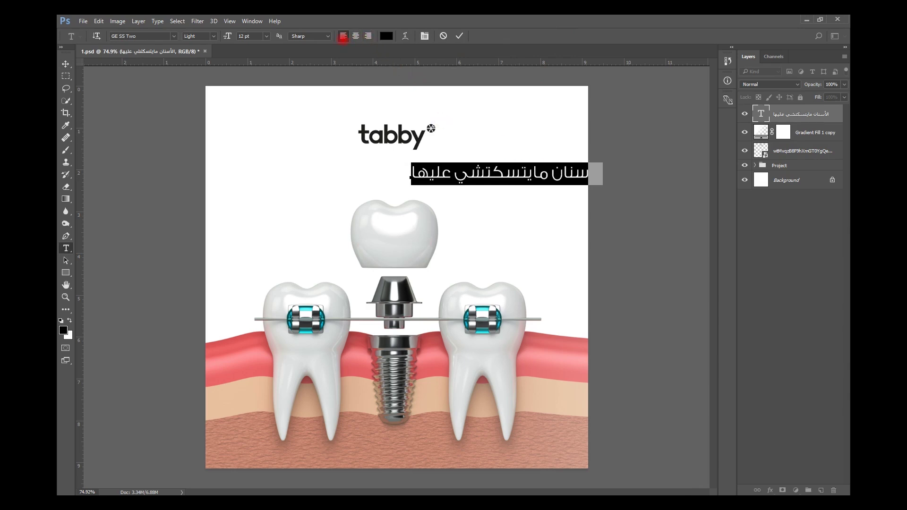
{"action": "left_click", "coordinate": [367, 36]}
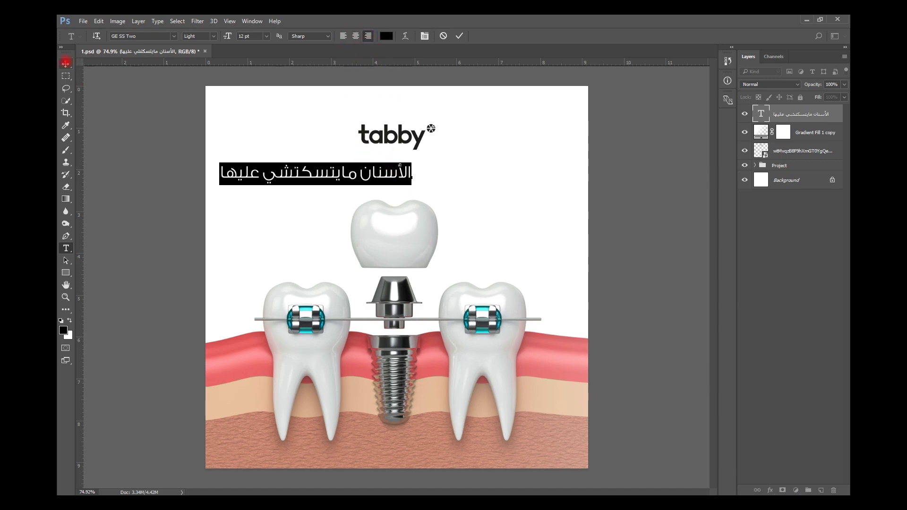
{"action": "left_click", "coordinate": [65, 63]}
{"action": "key", "text": "ctrl+a"}
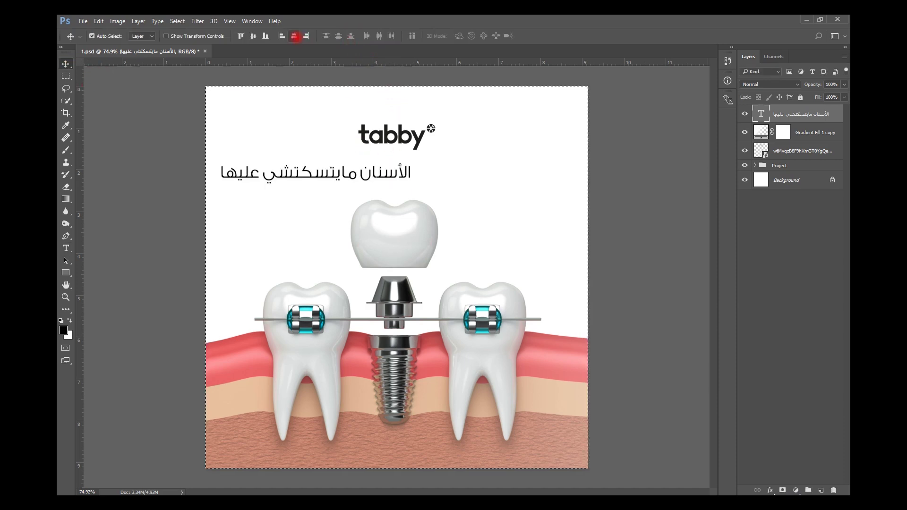
{"action": "left_click", "coordinate": [293, 36]}
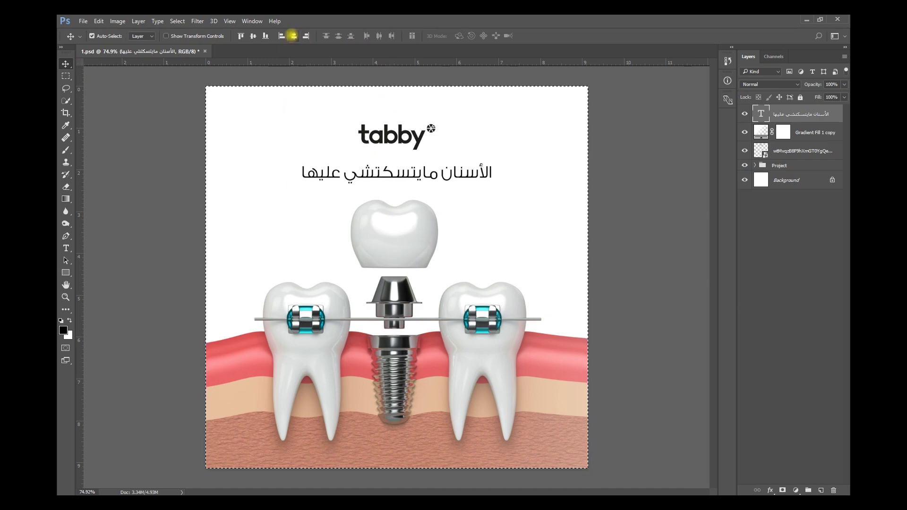
{"action": "key", "text": "m"}
{"action": "key", "text": "ctrl+d"}
- Nudge the headline up towards the tabby logo and scale it down to 11.36 pt
{"action": "key", "text": "v"}
{"action": "key", "text": "Up"}
{"action": "key", "text": "Up"}
{"action": "key", "text": "Up"}
{"action": "key", "text": "Up"}
{"action": "key", "text": "Up"}
{"action": "key", "text": "Up"}
{"action": "key", "text": "Up"}
{"action": "key", "text": "Up"}
{"action": "scroll", "coordinate": [444, 85], "scroll_direction": "up", "scroll_amount": 3}
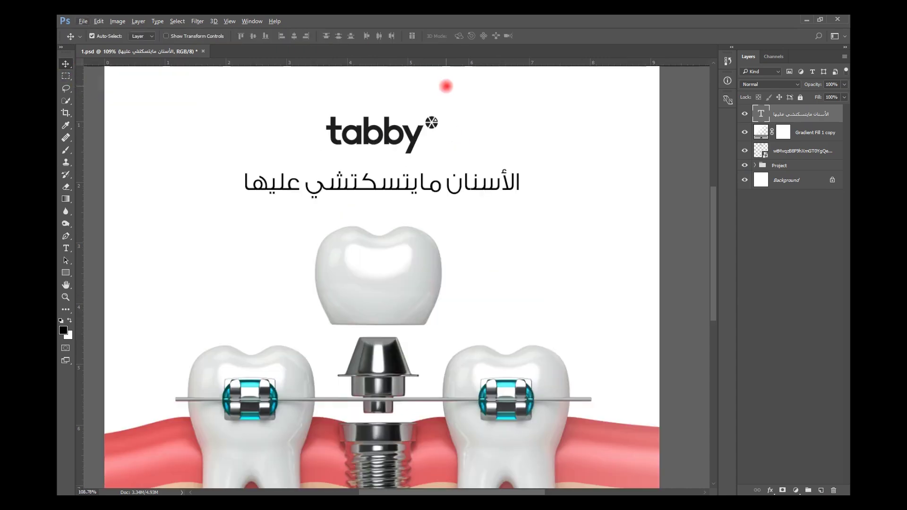
{"action": "key", "text": "ctrl+t"}
{"action": "mouse_move", "coordinate": [520, 202]}
{"action": "left_mouse_down"}
{"action": "mouse_move", "coordinate": [500, 189]}
{"action": "mouse_move", "coordinate": [515, 199]}
{"action": "left_mouse_up"}
{"action": "key", "text": "Return"}
- Set the headline's font weight to Medium and re-centre it horizontally on the canvas
{"action": "key", "text": "t"}
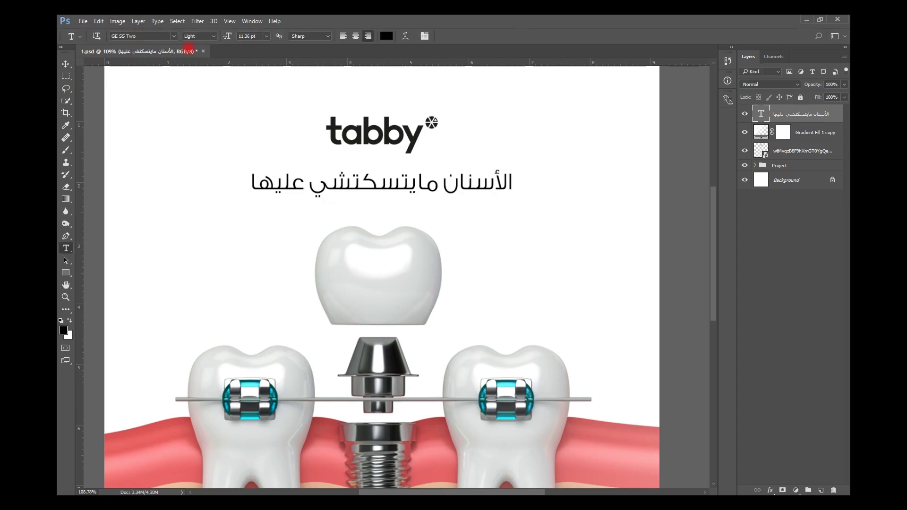
{"action": "left_click", "coordinate": [213, 36]}
{"action": "left_click", "coordinate": [209, 53]}
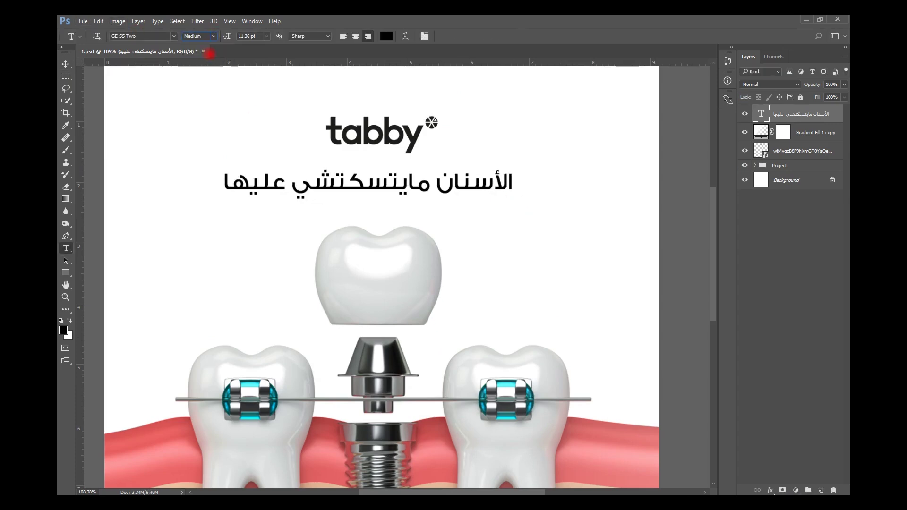
{"action": "left_click", "coordinate": [66, 76]}
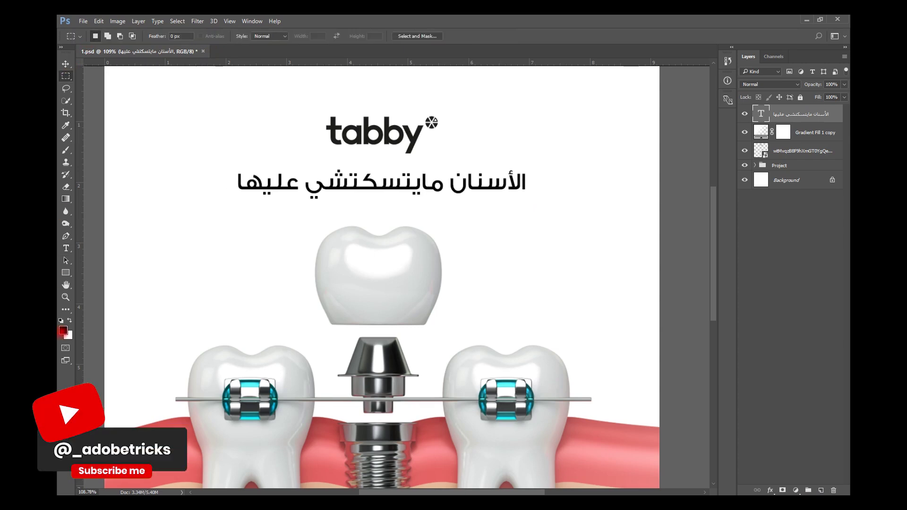
- Try filling the headline with turquoise 16dddd, starting from a colour sampled on the tooth bracket
{"action": "left_click", "coordinate": [63, 331]}
{"action": "left_click", "coordinate": [267, 383]}
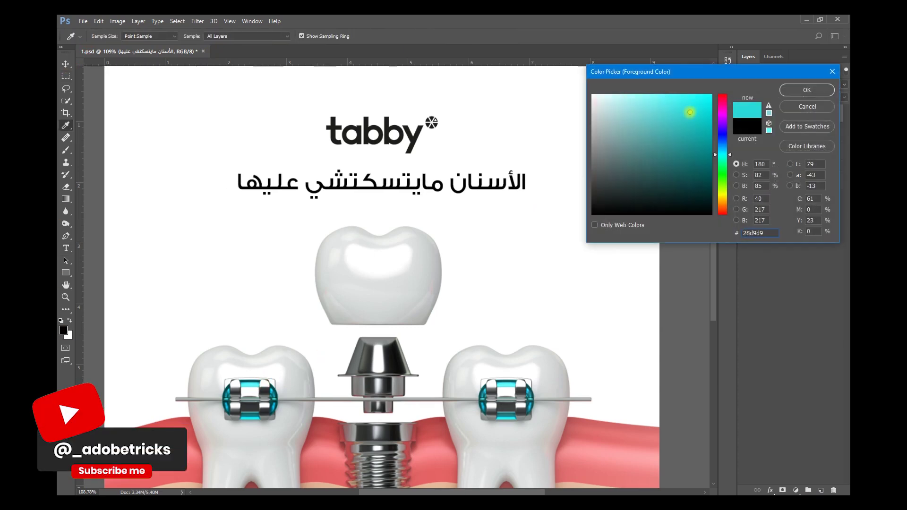
{"action": "left_click", "coordinate": [709, 112]}
{"action": "key", "text": "Return"}
{"action": "key", "text": "alt+BackSpace"}
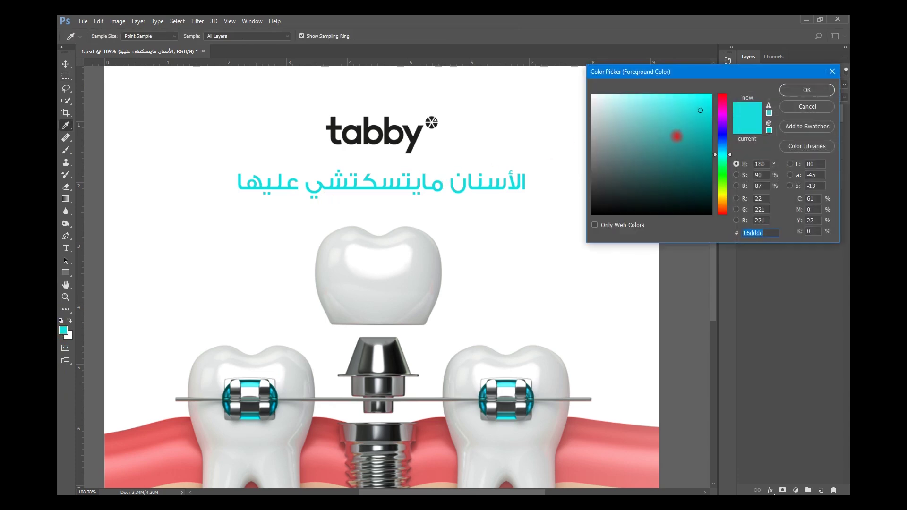
- Try recolouring the headline to the sky blue 00a5d5
{"action": "left_click", "coordinate": [729, 150]}
{"action": "key", "text": "Return"}
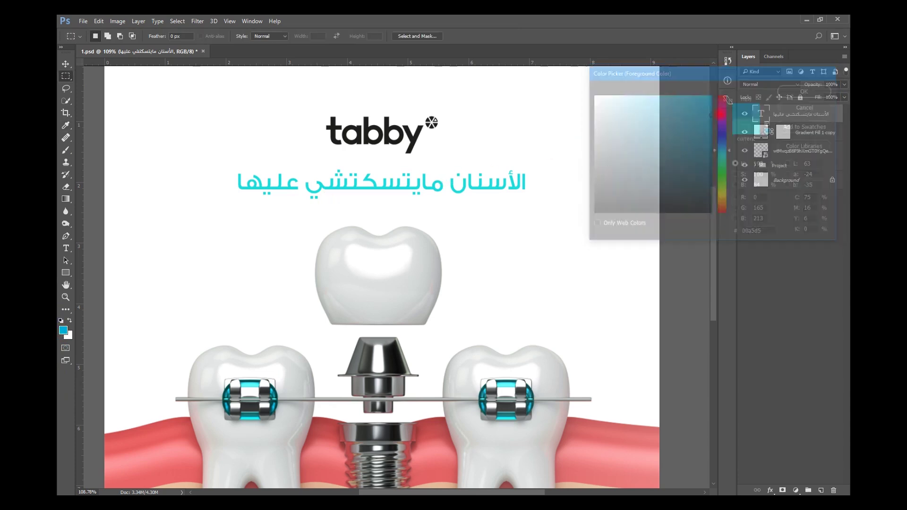
{"action": "key", "text": "alt+BackSpace"}
{"action": "key", "text": "ctrl+0"}
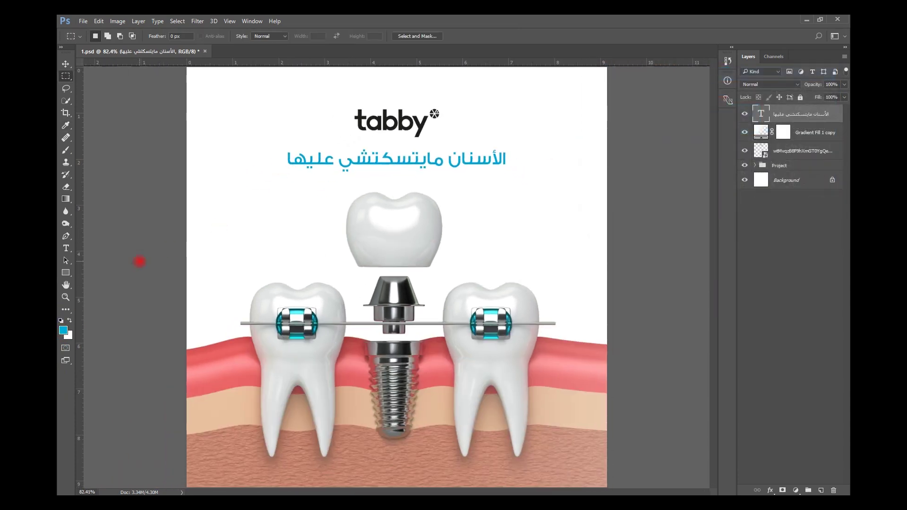
- Try recolouring the headline to the dark teal 004356
{"action": "left_click", "coordinate": [63, 330]}
{"action": "left_click_drag", "start_coordinate": [668, 163], "coordinate": [711, 170]}
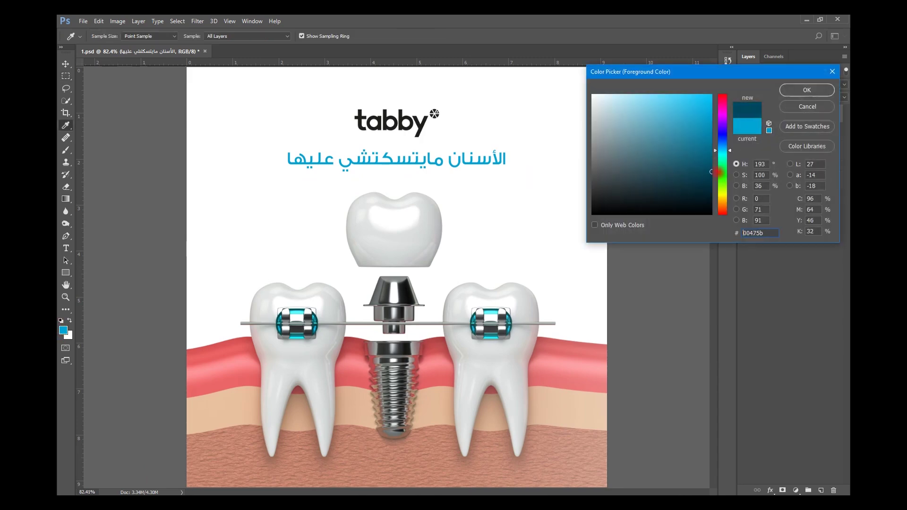
{"action": "key", "text": "Return"}
{"action": "key", "text": "m"}
{"action": "key", "text": "alt+BackSpace"}
{"action": "key", "text": "v"}
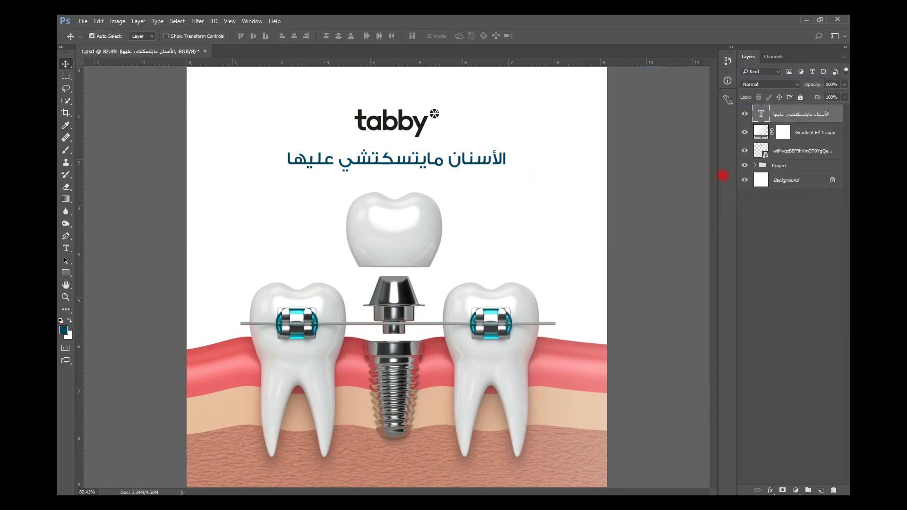
- Shift the foreground colour's hue to a dark navy blue and fill the headline with it
{"action": "left_click", "coordinate": [63, 329]}
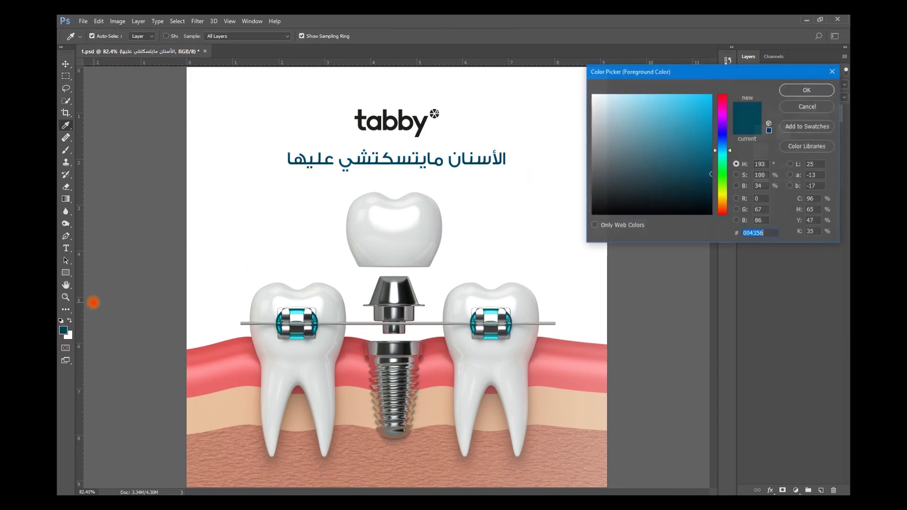
{"action": "mouse_move", "coordinate": [719, 150]}
{"action": "left_mouse_down"}
{"action": "mouse_move", "coordinate": [719, 139]}
{"action": "mouse_move", "coordinate": [693, 162]}
{"action": "mouse_move", "coordinate": [690, 154]}
{"action": "left_mouse_up"}
{"action": "key", "text": "Return"}
{"action": "key", "text": "alt+BackSpace"}
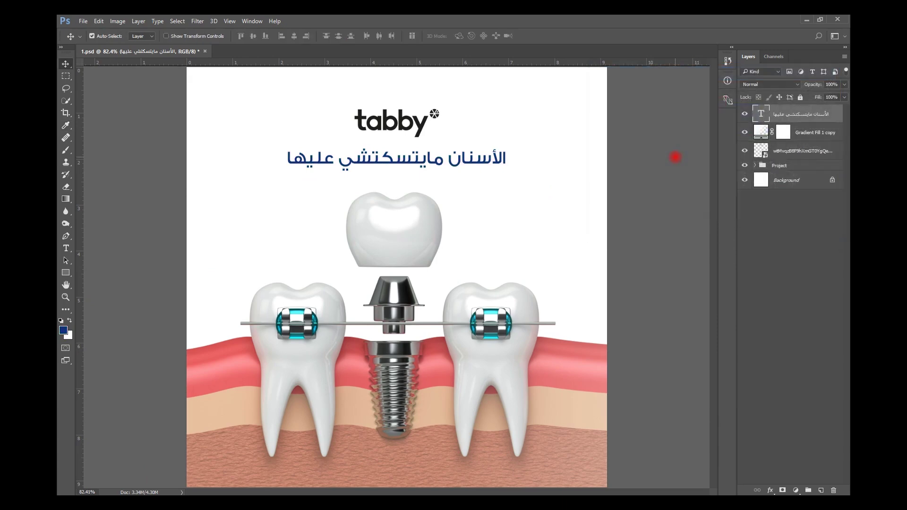
{"action": "scroll", "coordinate": [452, 113], "scroll_direction": "up", "scroll_amount": 3}
{"action": "scroll", "coordinate": [451, 113], "scroll_direction": "down", "scroll_amount": 4}
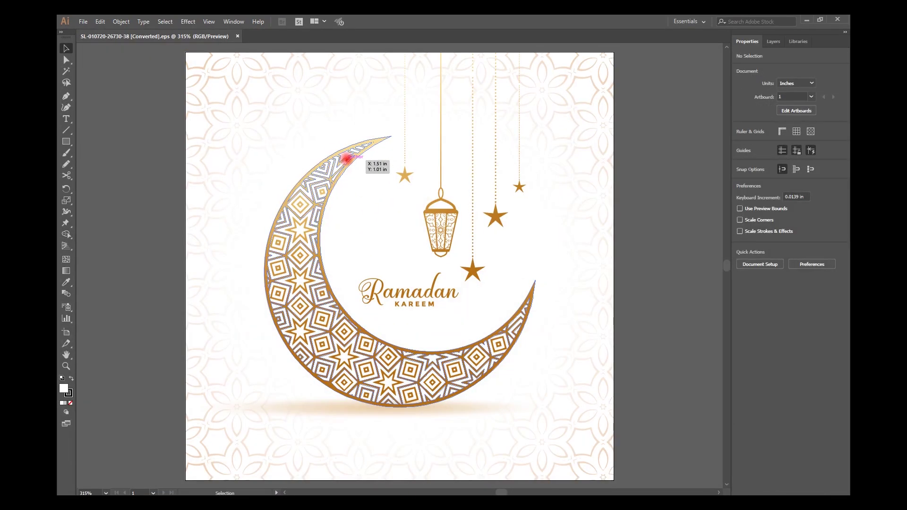
- In the Illustrator Ramadan artwork, isolate the artwork group and copy its floral background pattern
{"action": "left_click", "coordinate": [269, 113]}
{"action": "double_click", "coordinate": [278, 106]}
{"action": "left_click", "coordinate": [294, 92]}
{"action": "left_click", "coordinate": [665, 136]}
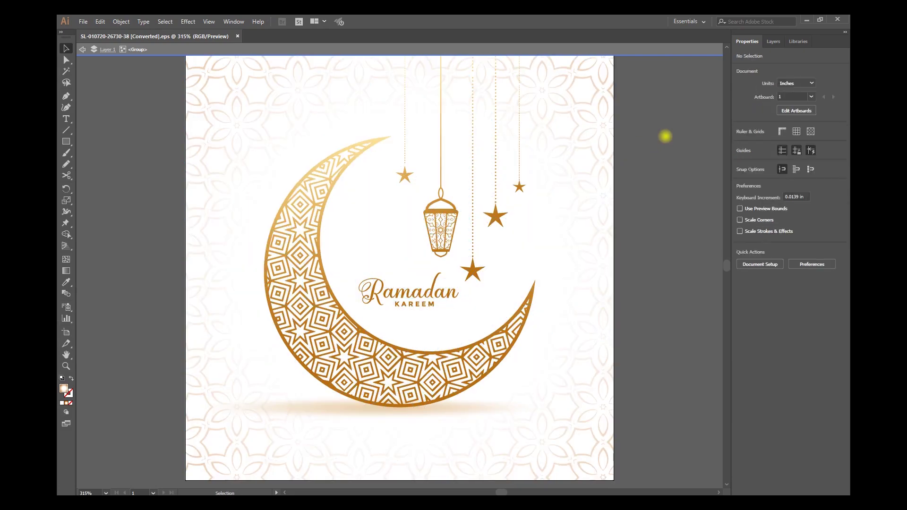
- Switch to Photoshop and paste the floral pattern as a smart object above Gradient Fill 1 copy, filling the canvas
{"action": "key", "text": "alt+Tab"}
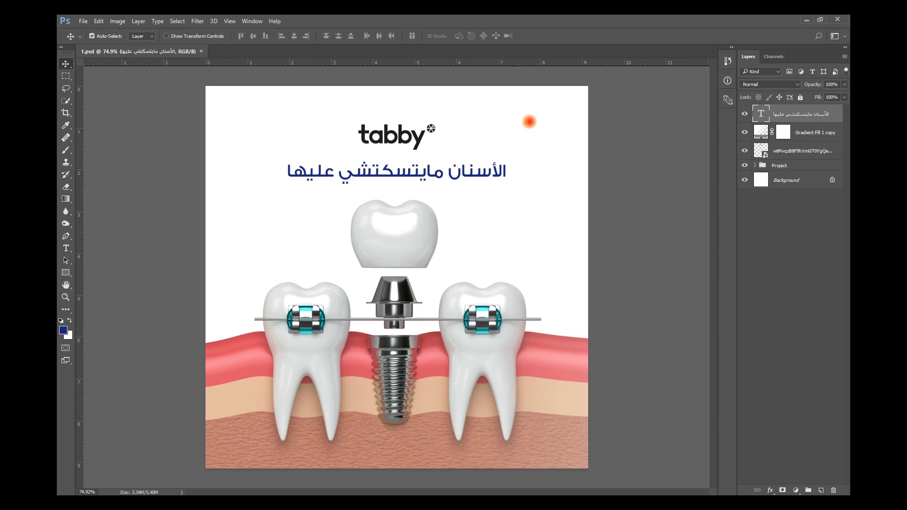
{"action": "left_click", "coordinate": [787, 134]}
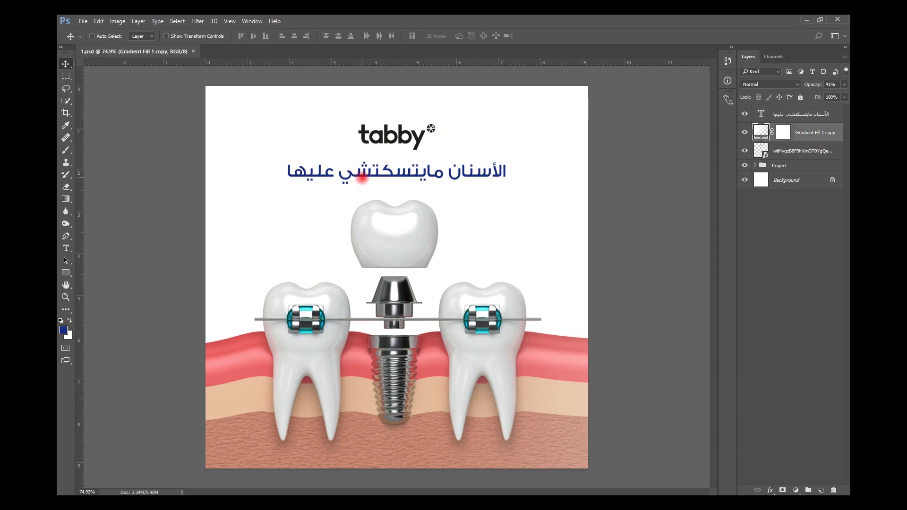
{"action": "key", "text": "ctrl+v"}
{"action": "left_click", "coordinate": [499, 161]}
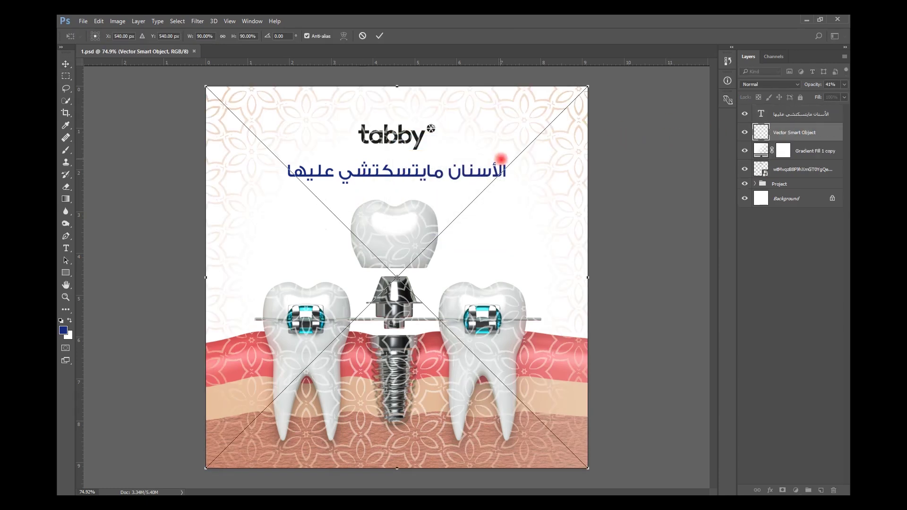
{"action": "double_click", "coordinate": [532, 158]}
{"action": "key", "text": "Return"}
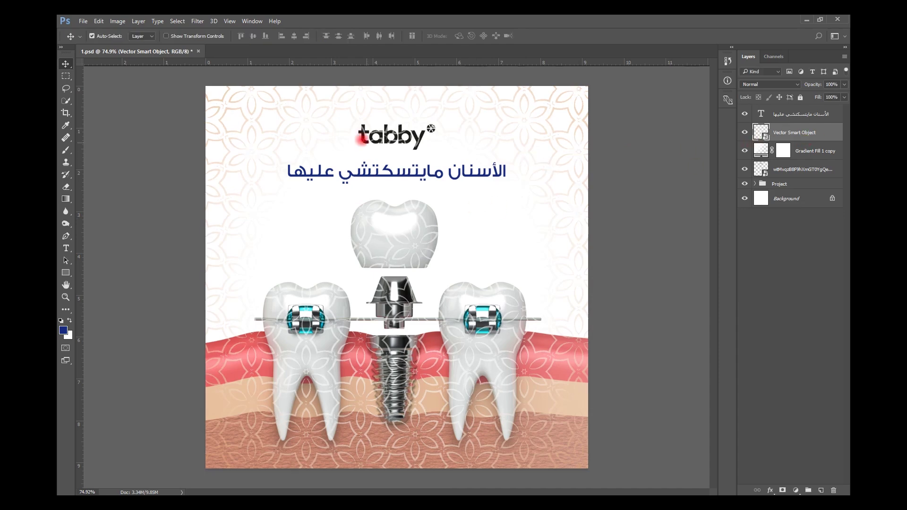
- Move the tabby logo layer to the top of the layer stack and add a layer mask to the Vector Smart Object
{"action": "left_click", "coordinate": [745, 133]}
{"action": "left_click_drag", "start_coordinate": [794, 169], "coordinate": [796, 107]}
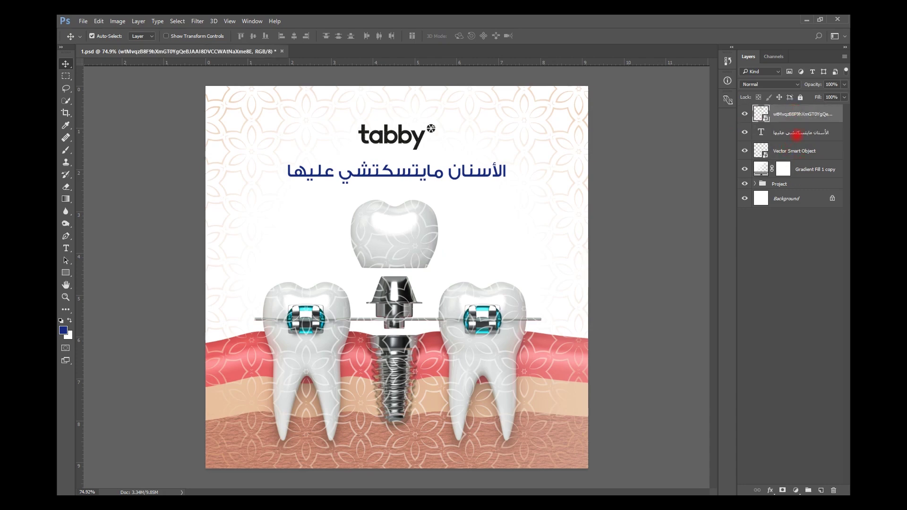
{"action": "left_click", "coordinate": [795, 151]}
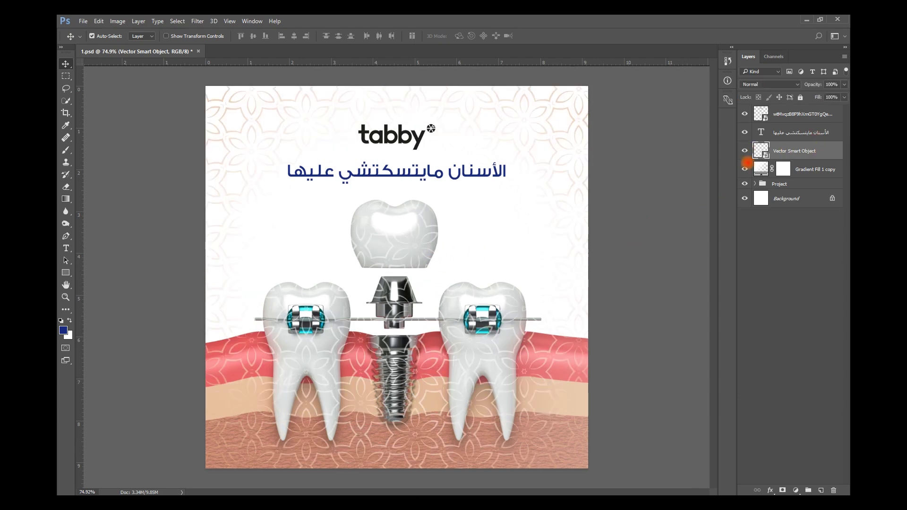
{"action": "left_click", "coordinate": [783, 490]}
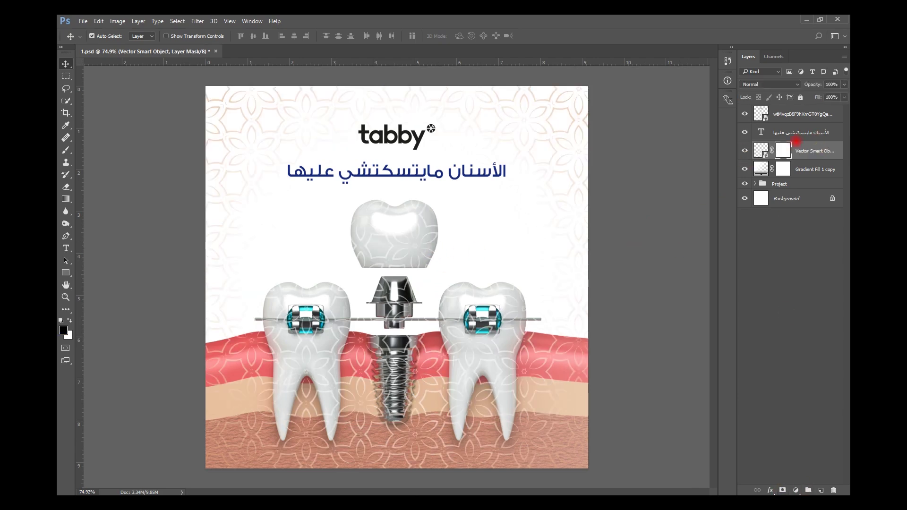
- Set the Brush tool to a soft round 300 px tip with 0% hardness and 20% flow
{"action": "left_click", "coordinate": [66, 150]}
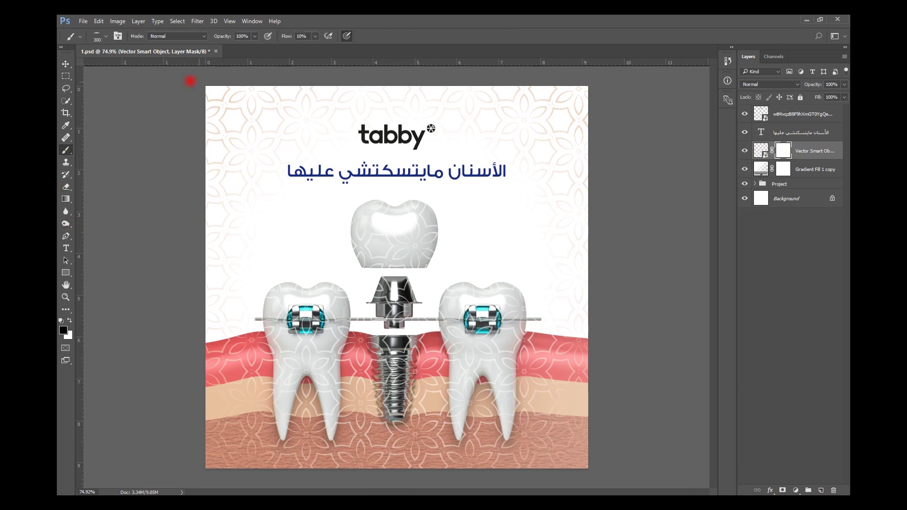
{"action": "left_click", "coordinate": [98, 37]}
{"action": "left_click", "coordinate": [122, 107]}
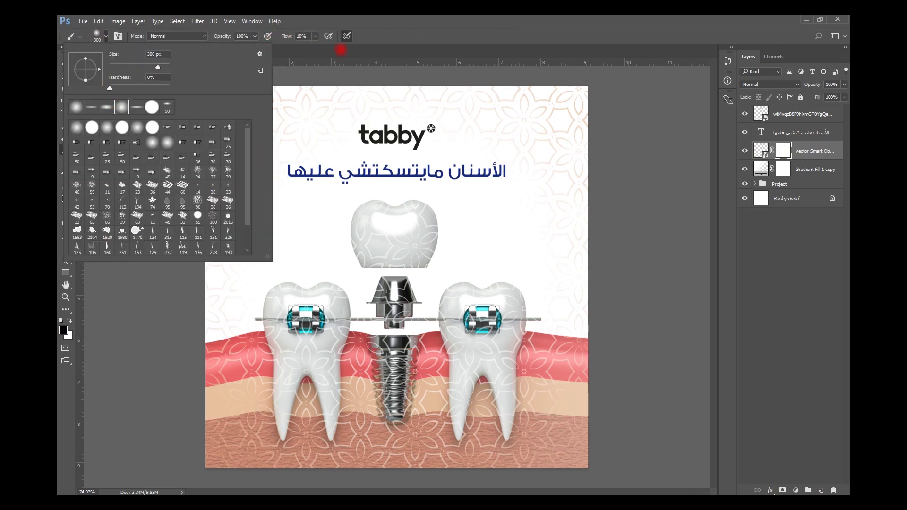
{"action": "left_click", "coordinate": [341, 50]}
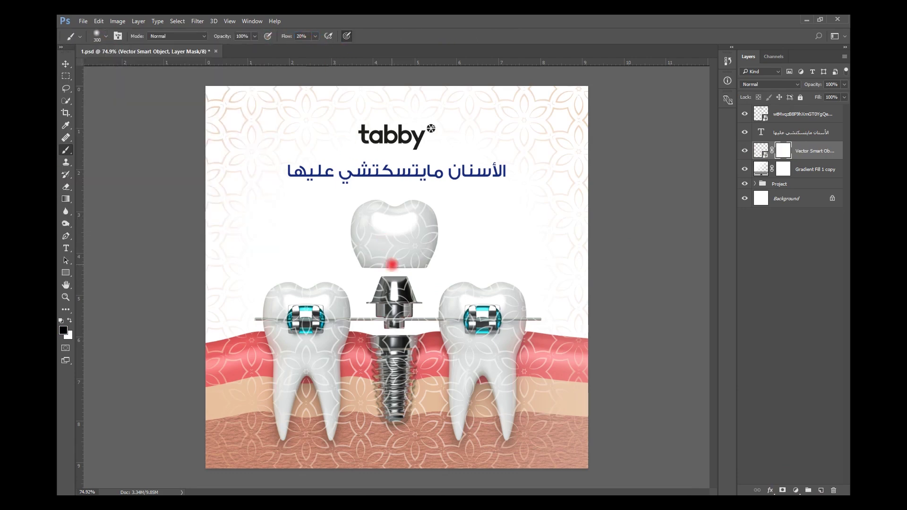
- Enlarge the brush and paint black on the pattern's mask over the implant area to hide the floral lines
{"action": "key", "text": "bracketright"}
{"action": "key", "text": "bracketright"}
{"action": "key", "text": "bracketright"}
{"action": "key", "text": "bracketright"}
{"action": "key", "text": "bracketright"}
{"action": "key", "text": "bracketright"}
{"action": "key", "text": "bracketright"}
{"action": "key", "text": "bracketright"}
{"action": "key", "text": "bracketleft"}
{"action": "key", "text": "bracketleft"}
{"action": "key", "text": "d"}
{"action": "left_click_drag", "start_coordinate": [405, 397], "coordinate": [389, 363]}
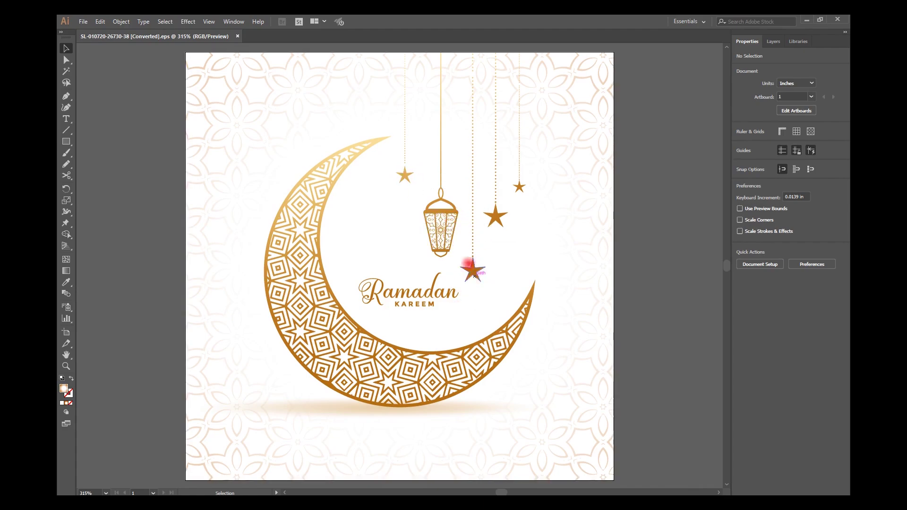
{"action": "left_click", "coordinate": [446, 215]}
{"action": "left_click", "coordinate": [666, 235]}
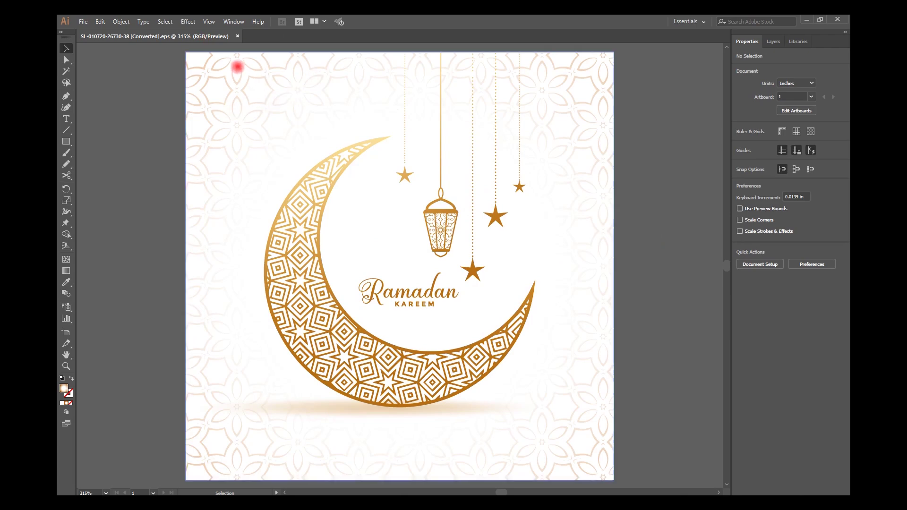
{"action": "left_click", "coordinate": [406, 171]}
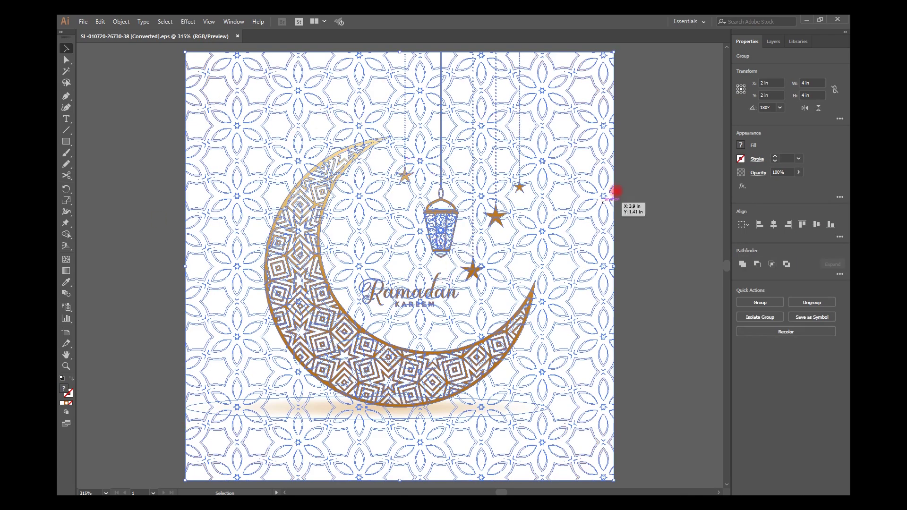
{"action": "left_click", "coordinate": [643, 167]}
{"action": "right_click", "coordinate": [345, 168]}
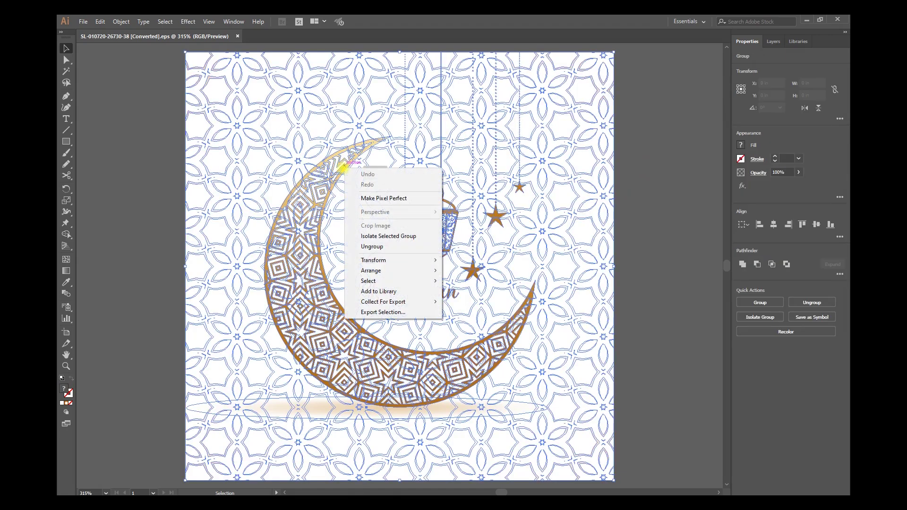
{"action": "left_click", "coordinate": [658, 184]}
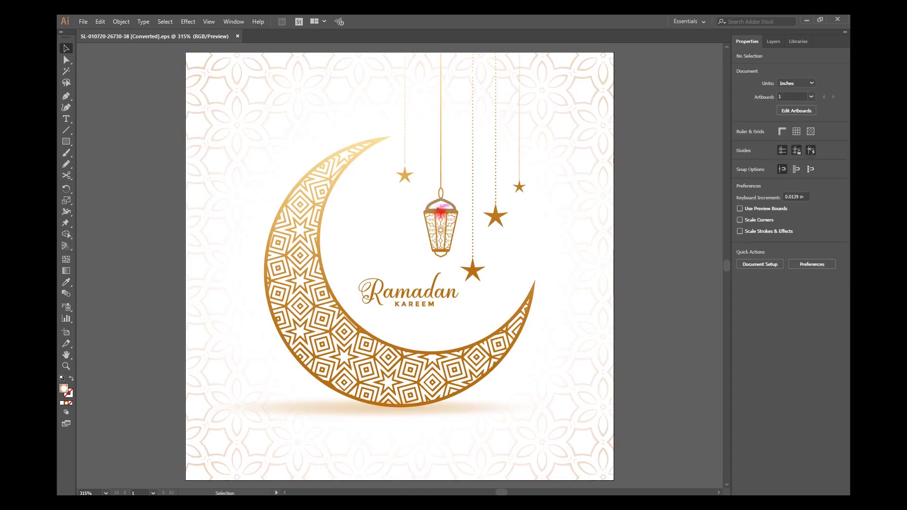
{"action": "scroll", "coordinate": [439, 205], "scroll_direction": "up", "scroll_amount": 2}
{"action": "double_click", "coordinate": [436, 215]}
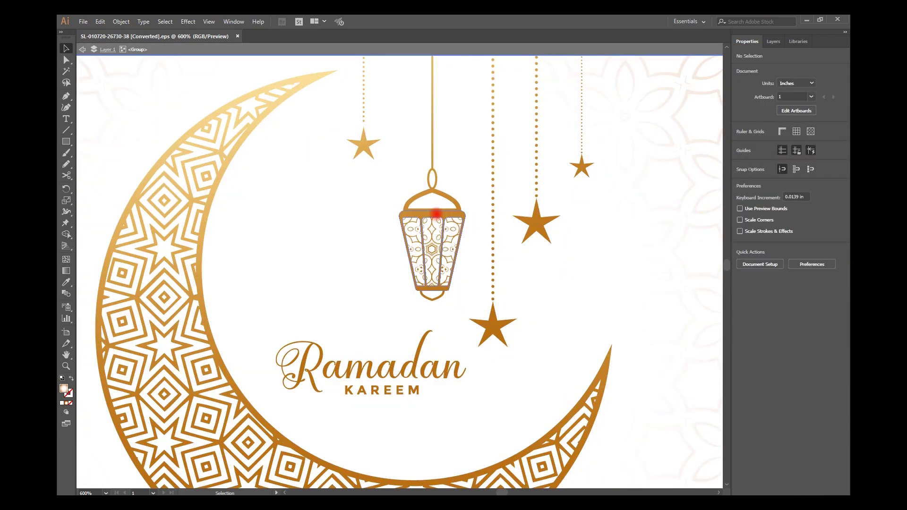
{"action": "left_click", "coordinate": [436, 214]}
{"action": "scroll", "coordinate": [437, 215], "scroll_direction": "up", "scroll_amount": 3}
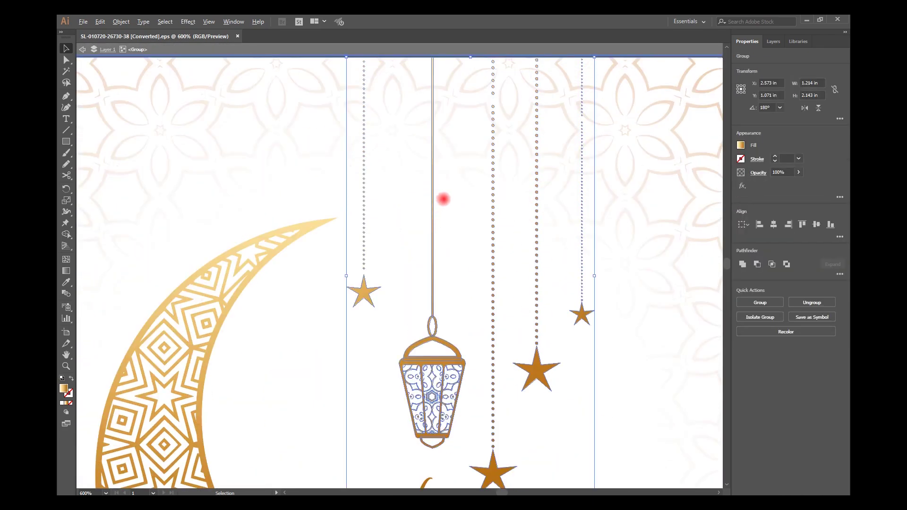
{"action": "scroll", "coordinate": [444, 199], "scroll_direction": "down", "scroll_amount": 2}
{"action": "scroll", "coordinate": [486, 217], "scroll_direction": "down", "scroll_amount": 1}
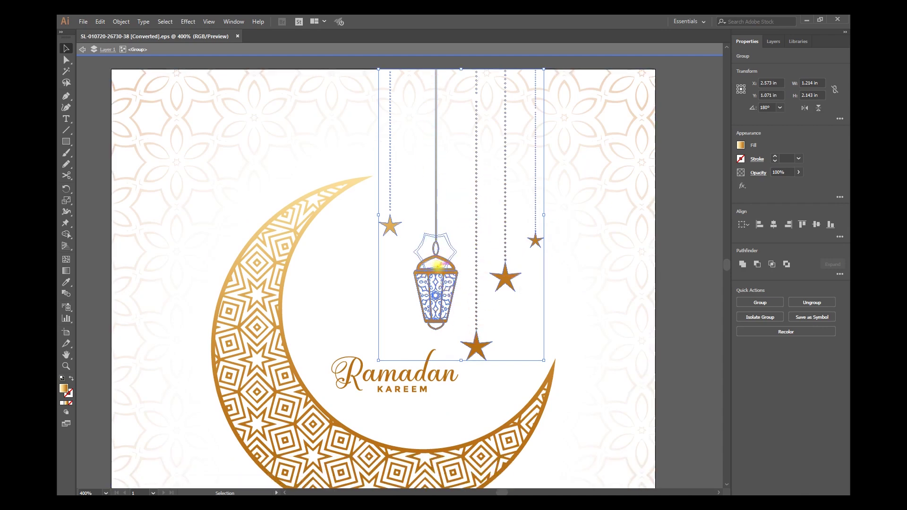
{"action": "double_click", "coordinate": [439, 266]}
{"action": "left_click", "coordinate": [442, 268]}
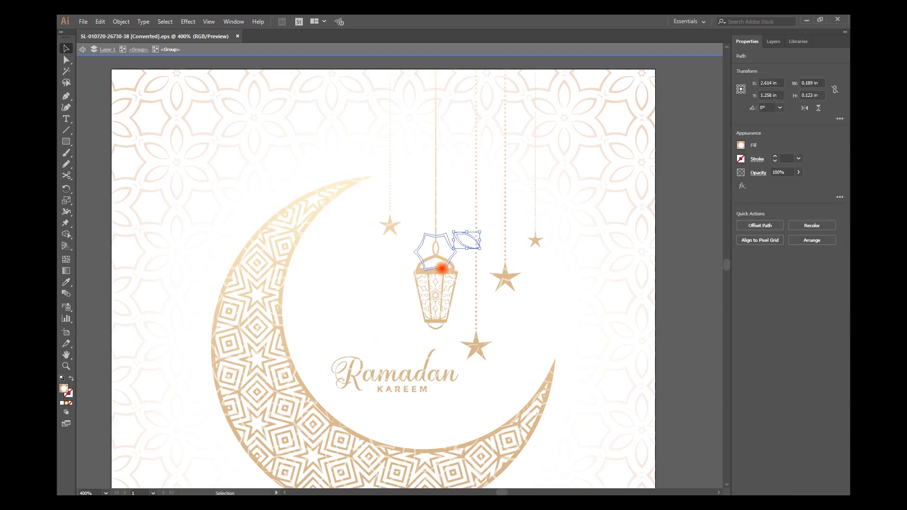
{"action": "double_click", "coordinate": [690, 247]}
- Isolate the artwork down to the hanging decorations group, then select and copy the lantern with its cord
{"action": "left_click", "coordinate": [432, 270]}
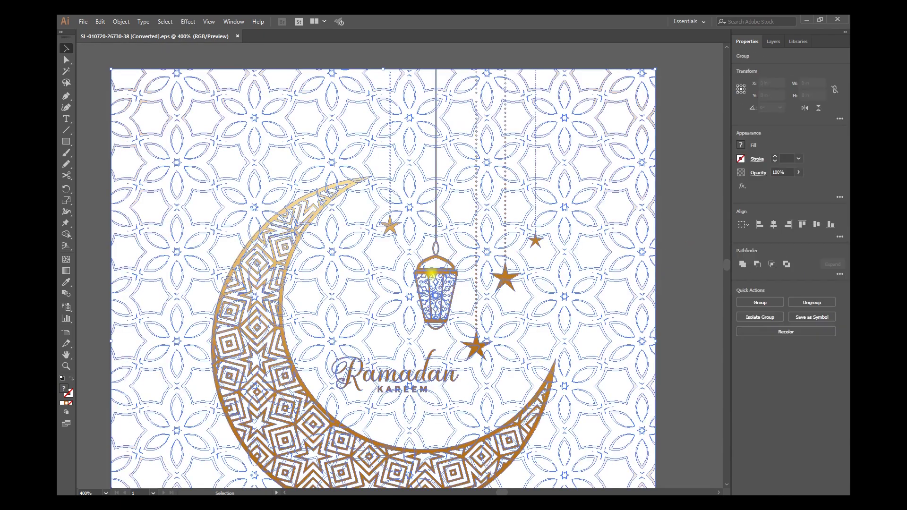
{"action": "double_click", "coordinate": [432, 272]}
{"action": "left_click", "coordinate": [434, 271]}
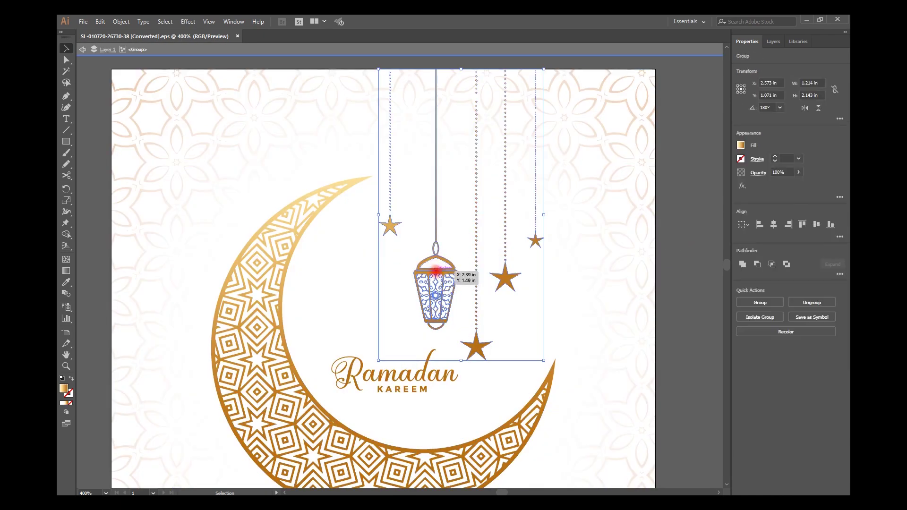
{"action": "double_click", "coordinate": [435, 271]}
{"action": "left_click", "coordinate": [435, 273]}
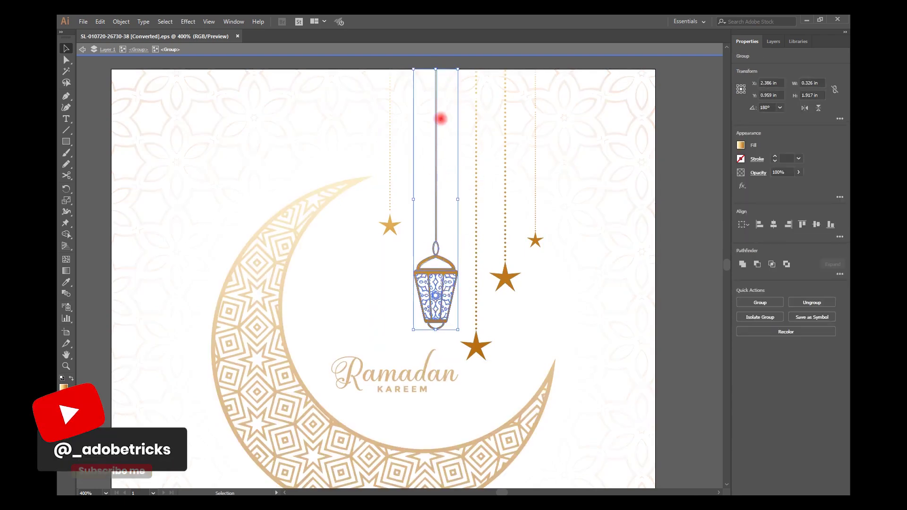
- Switch to Photoshop, paste the lantern as a smart object, scale it to about 75% and hang it near the canvas's top-right corner
{"action": "key", "text": "alt+Tab"}
{"action": "key", "text": "ctrl+v"}
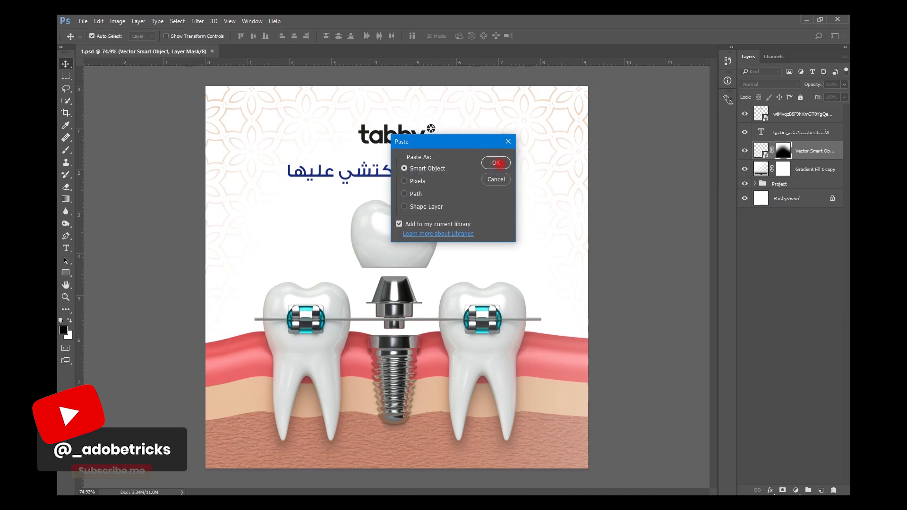
{"action": "left_click", "coordinate": [497, 163]}
{"action": "left_click_drag", "start_coordinate": [391, 312], "coordinate": [545, 193]}
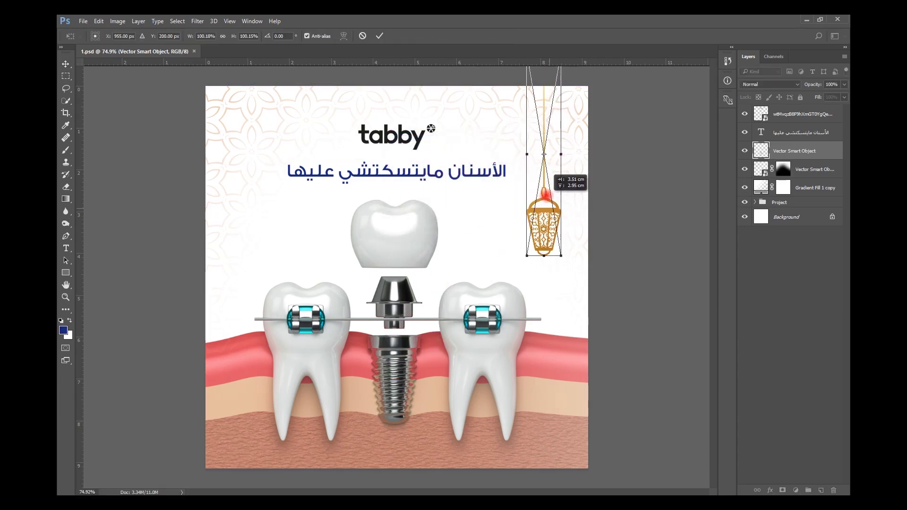
{"action": "left_click_drag", "start_coordinate": [561, 256], "coordinate": [578, 190]}
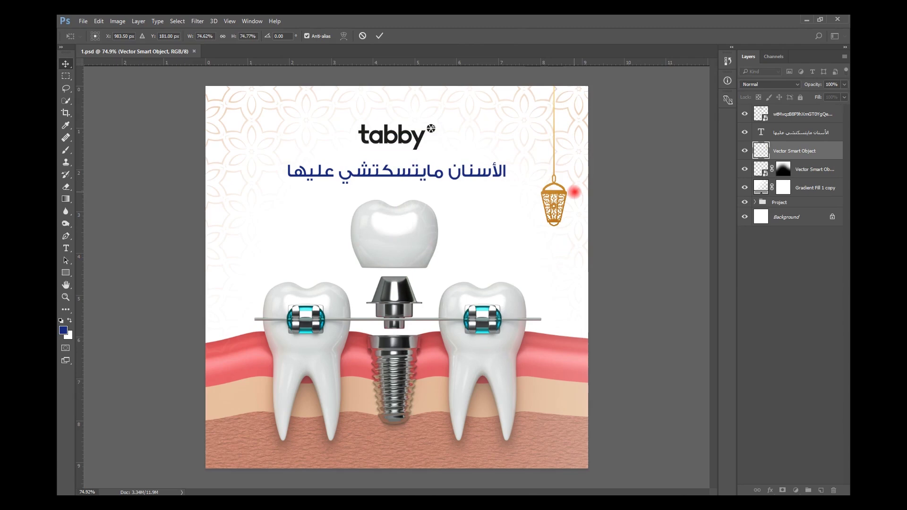
{"action": "key", "text": "Return"}
{"action": "key", "text": "shift+Up"}
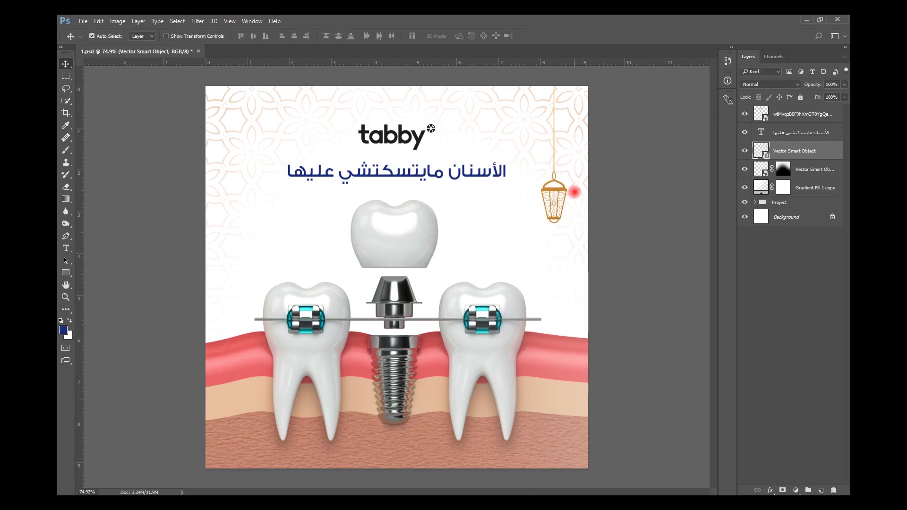
- Set the lantern layer's opacity to 65%, nudge it slightly left and save the document
{"action": "key", "text": "6"}
{"action": "key", "text": "5"}
{"action": "key", "text": "Left"}
{"action": "key", "text": "Left"}
{"action": "key", "text": "Left"}
{"action": "key", "text": "Left"}
{"action": "key", "text": "Left"}
{"action": "key", "text": "Left"}
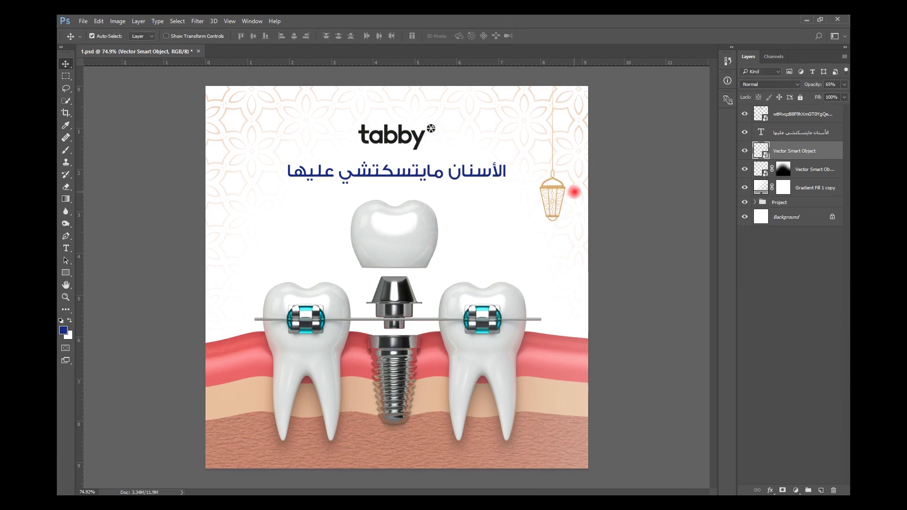
{"action": "key", "text": "ctrl+s"}
- Copy the small hanging star from Illustrator, paste it into Photoshop as a smart object at about 81% beside the lantern, and save
{"action": "key", "text": "alt+Tab"}
{"action": "left_click", "coordinate": [535, 243]}
{"action": "key", "text": "ctrl+c"}
{"action": "key", "text": "alt+Tab"}
{"action": "key", "text": "ctrl+v"}
{"action": "left_click", "coordinate": [495, 163]}
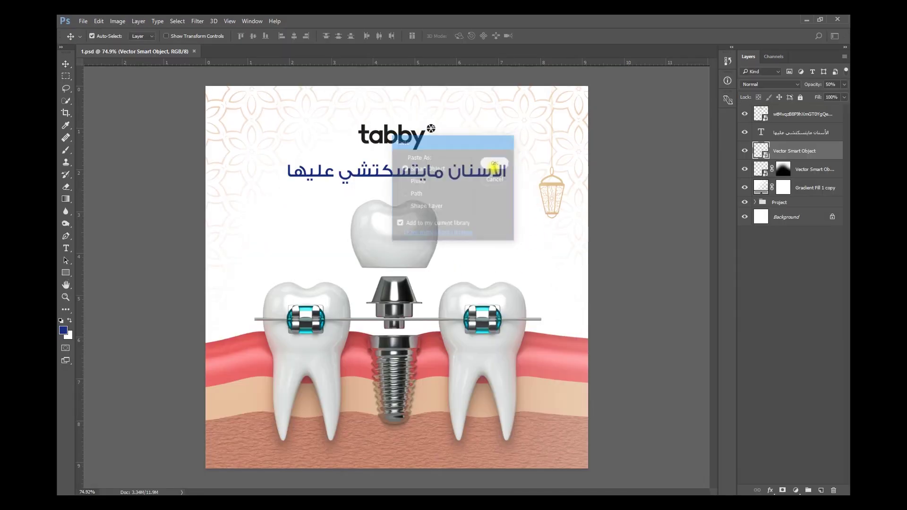
{"action": "left_click_drag", "start_coordinate": [397, 337], "coordinate": [528, 153]}
{"action": "left_click", "coordinate": [573, 142]}
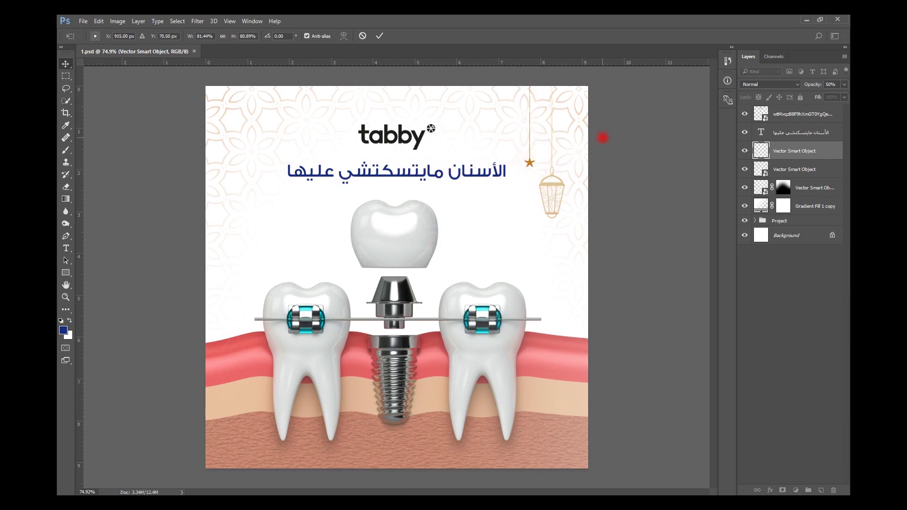
{"action": "key", "text": "ctrl+s"}
- Group the lantern and star layers and enable a Color Overlay effect on the group
{"action": "left_click", "coordinate": [808, 170], "text": "shift"}
{"action": "key", "text": "ctrl+g"}
{"action": "right_click", "coordinate": [776, 148]}
{"action": "left_click", "coordinate": [727, 153]}
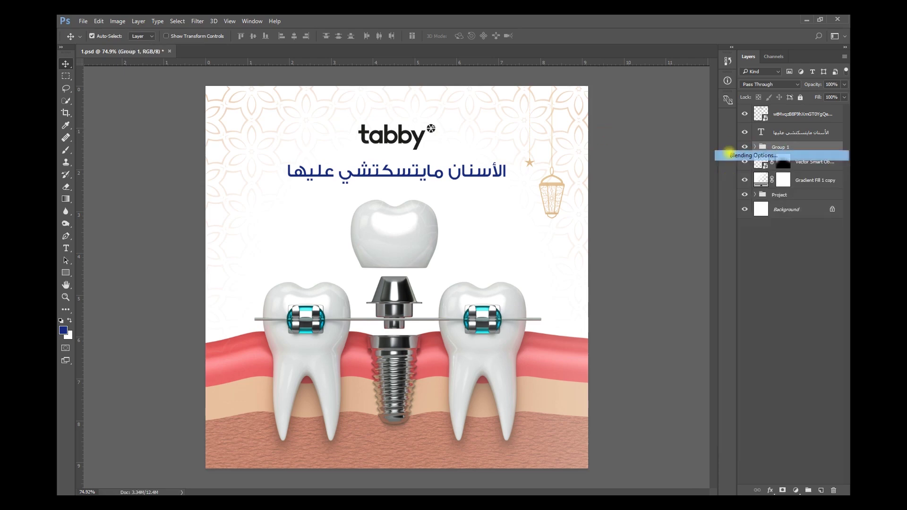
{"action": "left_click", "coordinate": [473, 315]}
{"action": "left_click", "coordinate": [486, 479]}
{"action": "left_click", "coordinate": [489, 238]}
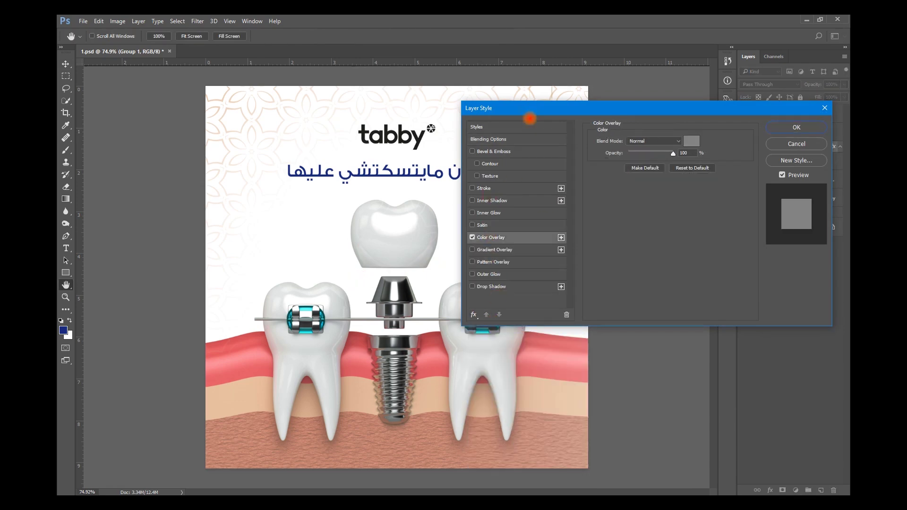
- Sample overlay colours from the headline and dental picture, settling on the light tan e1b596, and apply the layer style
{"action": "left_click_drag", "start_coordinate": [530, 118], "coordinate": [452, 327]}
{"action": "left_click", "coordinate": [612, 349]}
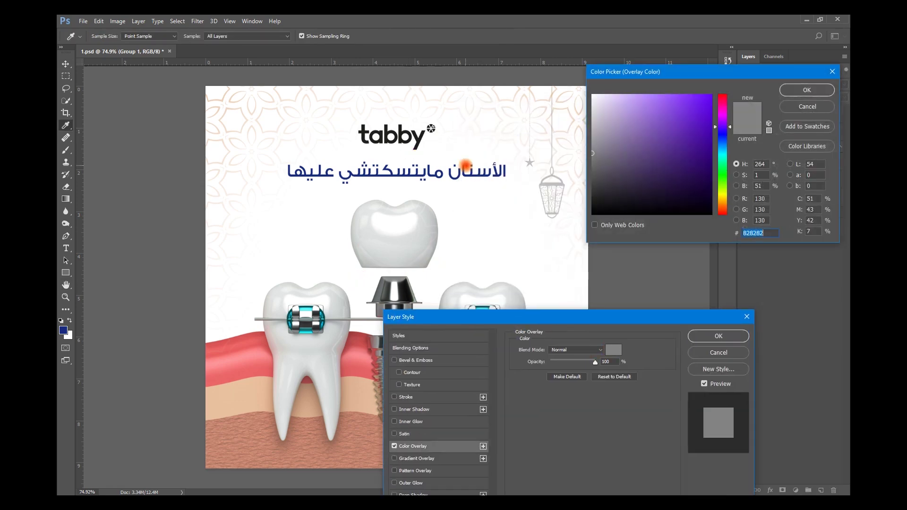
{"action": "left_click", "coordinate": [503, 168]}
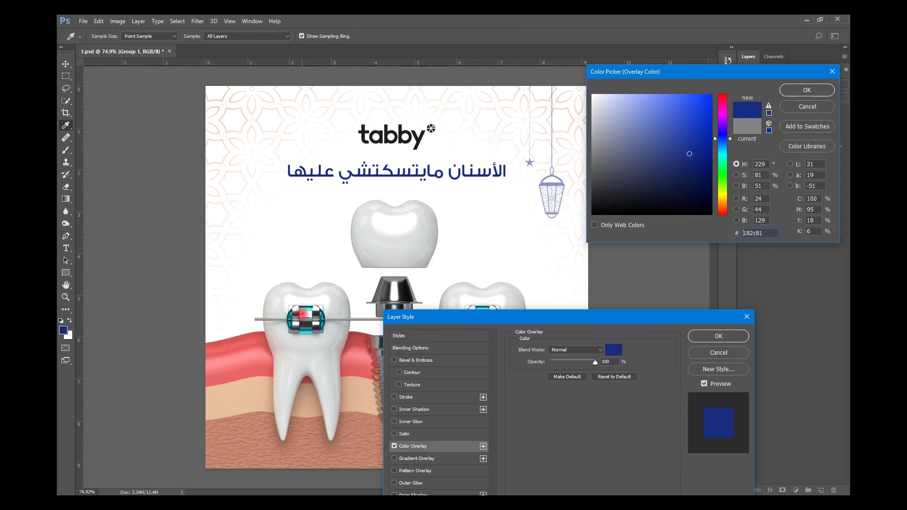
{"action": "left_click", "coordinate": [357, 364]}
{"action": "left_click", "coordinate": [359, 409]}
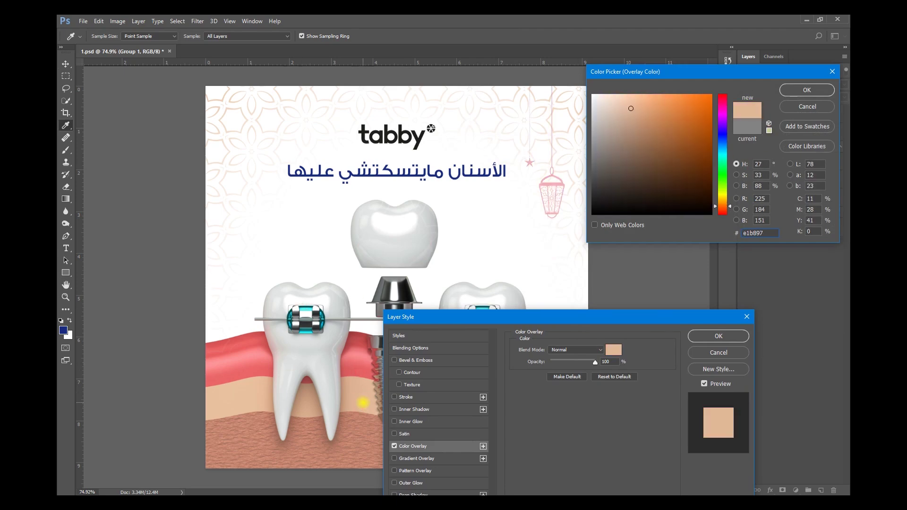
{"action": "left_click", "coordinate": [356, 435]}
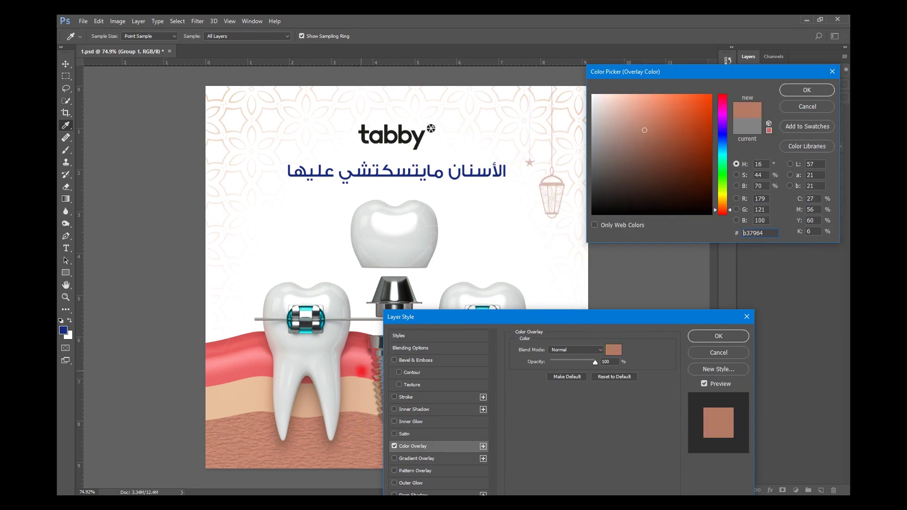
{"action": "left_click", "coordinate": [361, 371]}
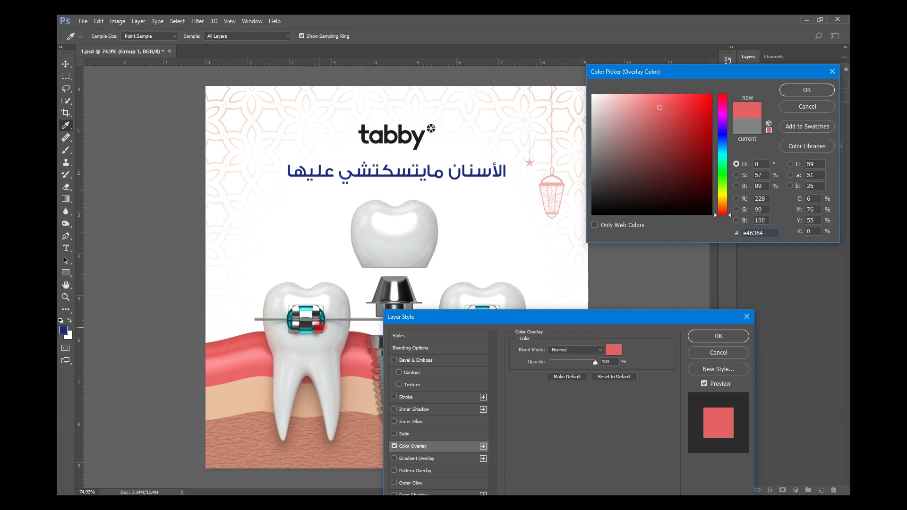
{"action": "left_click", "coordinate": [323, 325]}
{"action": "left_click", "coordinate": [363, 368]}
{"action": "left_click", "coordinate": [364, 388]}
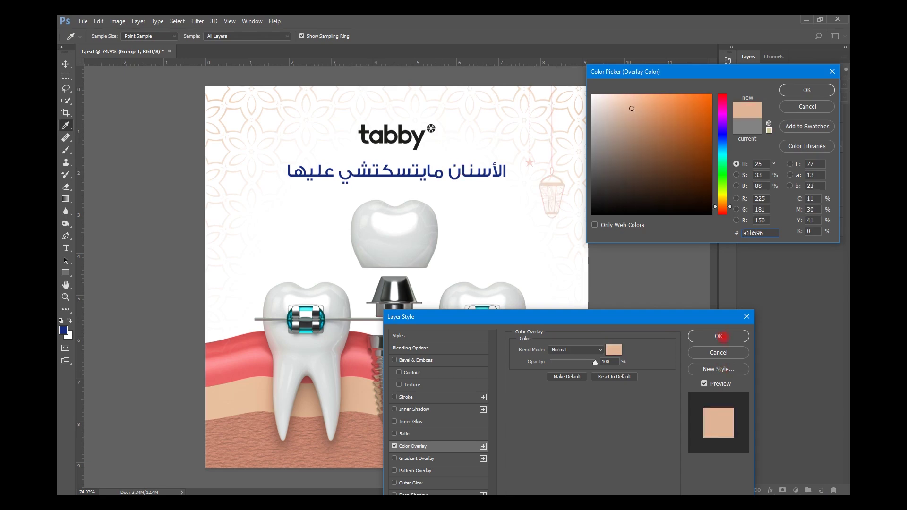
{"action": "left_click", "coordinate": [738, 335]}
- Set the opacity of both the lantern and star layers inside the group to 100%
{"action": "left_click", "coordinate": [802, 180]}
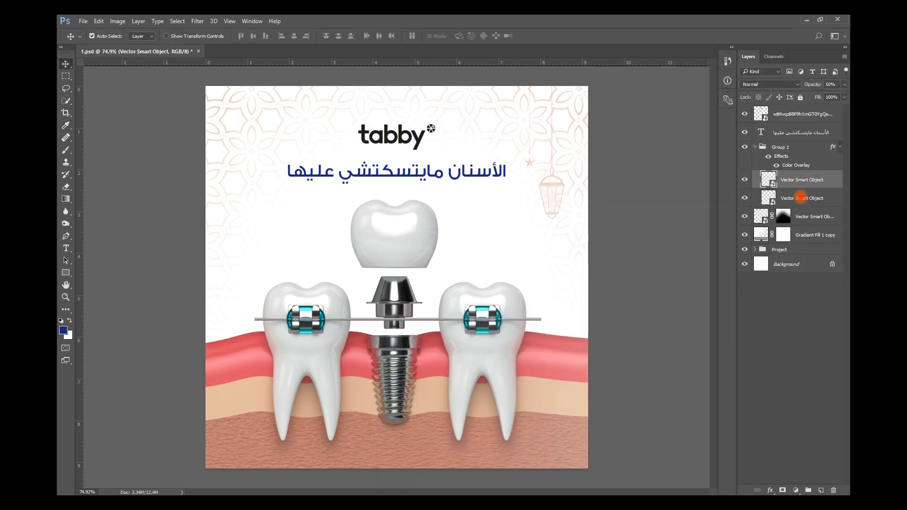
{"action": "left_click", "coordinate": [802, 198], "text": "shift"}
{"action": "key", "text": "0"}
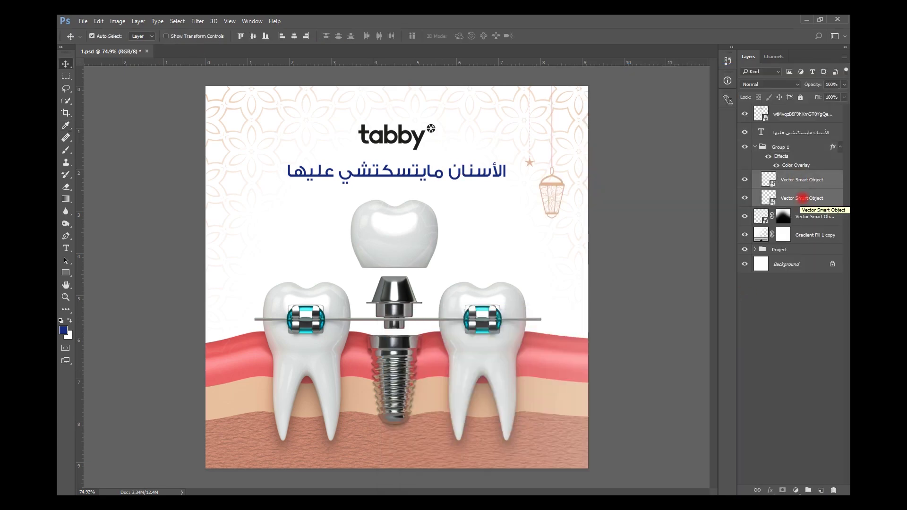
{"action": "key", "text": "ctrl"}
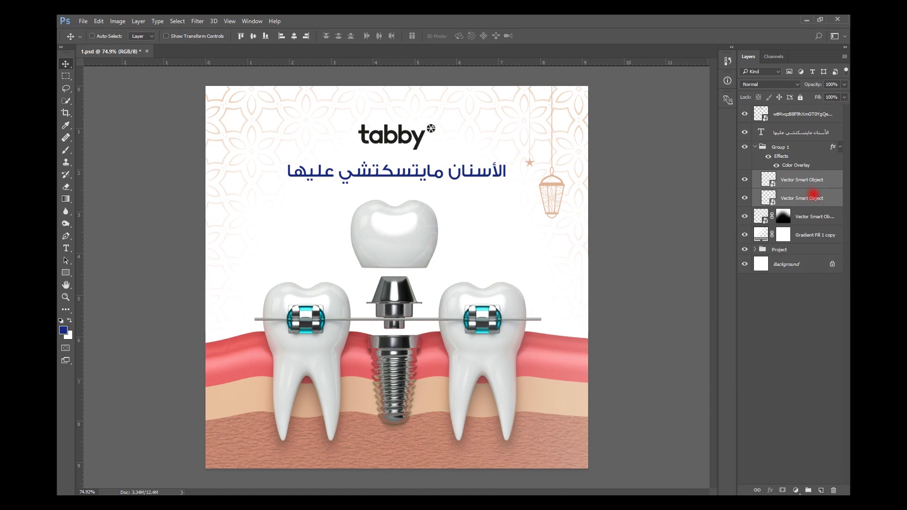
- Duplicate the lantern and star layers and flip the copies horizontally
{"action": "left_click", "coordinate": [808, 180]}
{"action": "left_click", "coordinate": [810, 198]}
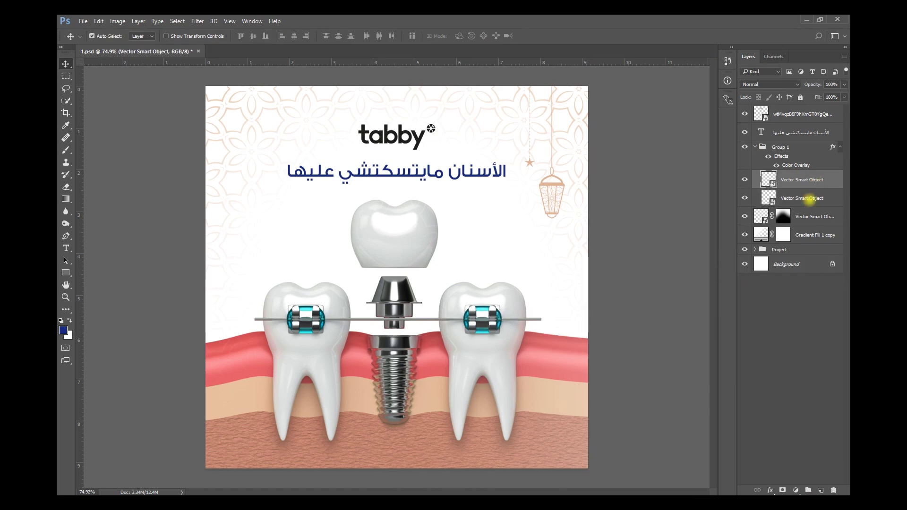
{"action": "left_click", "coordinate": [812, 181], "text": "shift"}
{"action": "key", "text": "ctrl+j"}
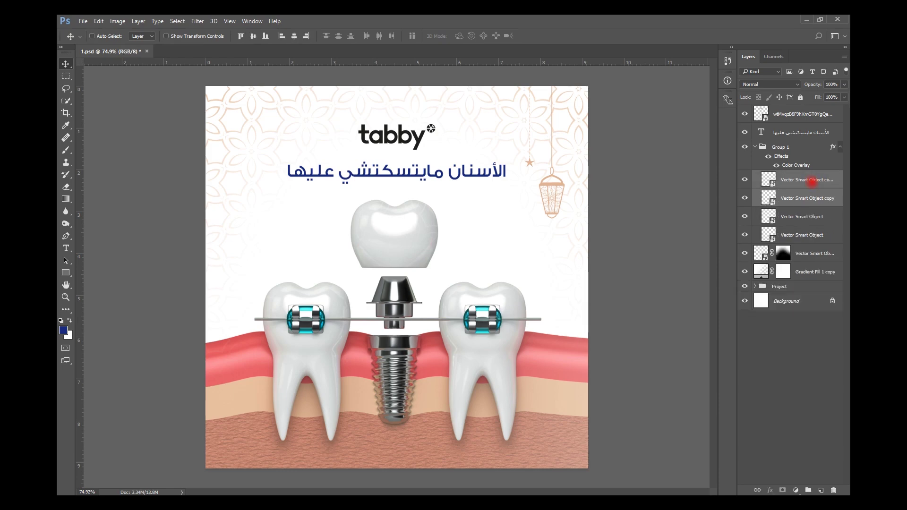
{"action": "key", "text": "ctrl+t"}
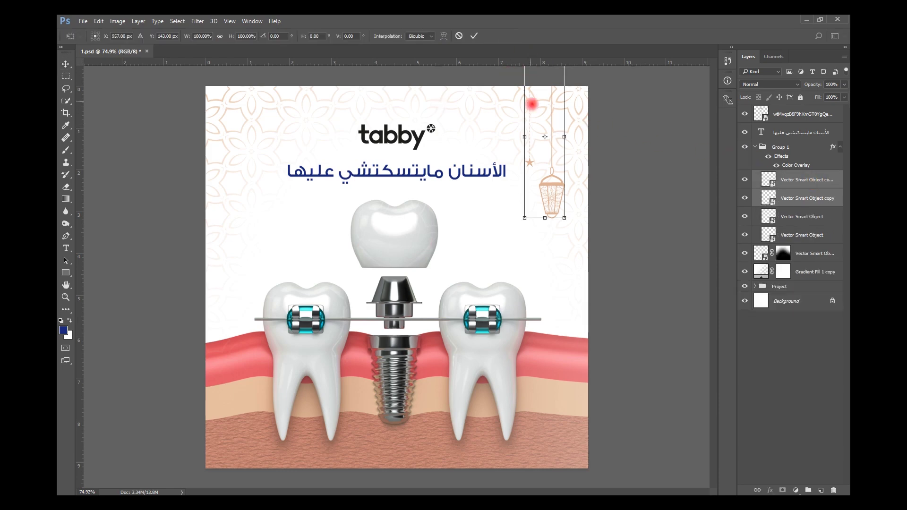
{"action": "right_click", "coordinate": [550, 96]}
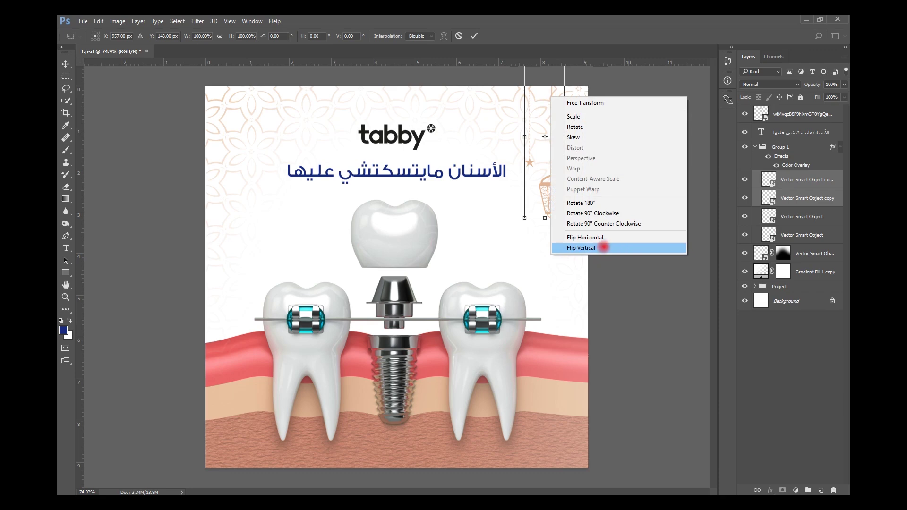
{"action": "left_click", "coordinate": [614, 237]}
- Move the flipped lantern and star to the canvas's upper-left area, mirroring the originals, and nudge them further left
{"action": "left_click_drag", "start_coordinate": [525, 166], "coordinate": [263, 176]}
{"action": "key", "text": "Return"}
{"action": "key", "text": "shift+Left"}
{"action": "key", "text": "shift+Left"}
{"action": "key", "text": "shift+Left"}
{"action": "key", "text": "shift+Left"}
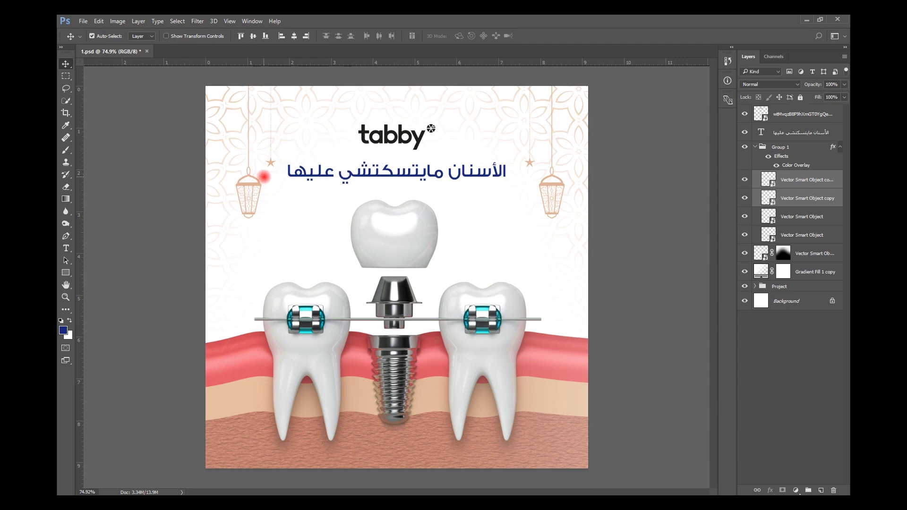
{"action": "key", "text": "Left"}
{"action": "key", "text": "Left"}
{"action": "key", "text": "Left"}
{"action": "key", "text": "Left"}
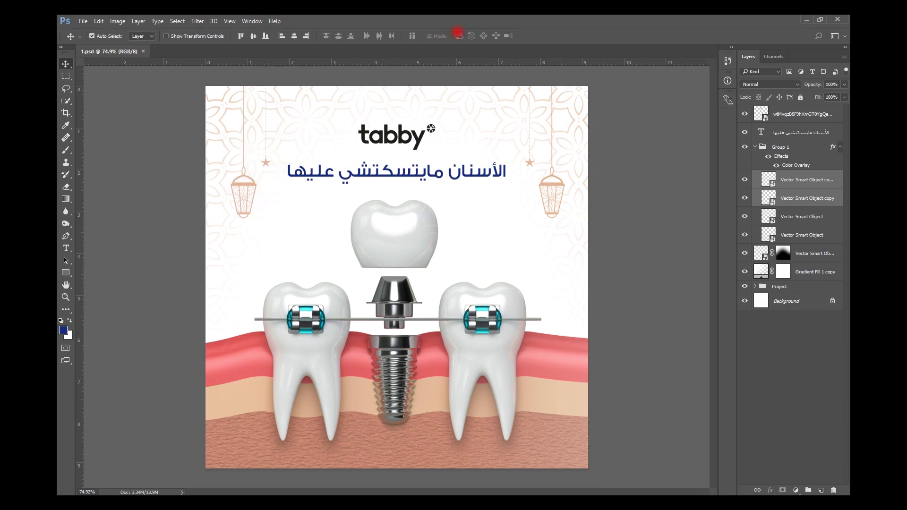
- Replace the headline with the two lines "قسط كشوفات اسنانك" and "بسهولة مع تابي", and center-align the text
{"action": "double_click", "coordinate": [500, 179]}
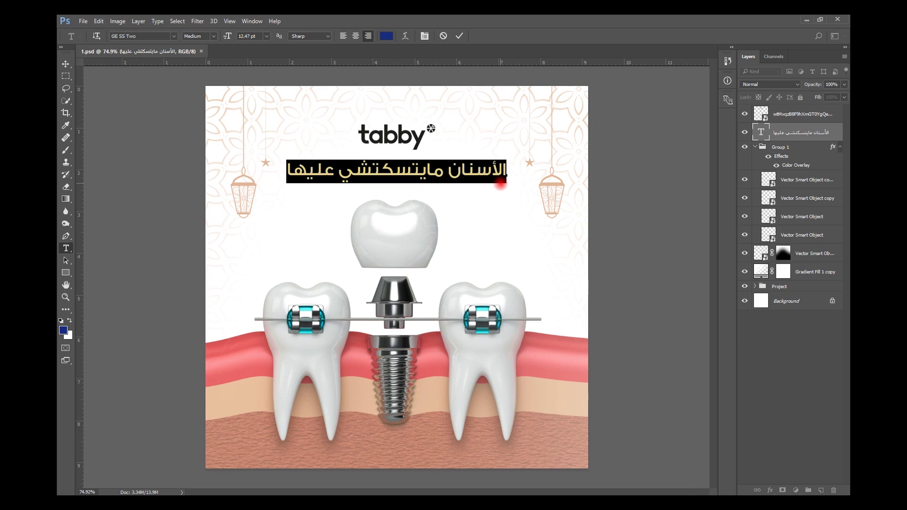
{"action": "type", "text": "كشو"}
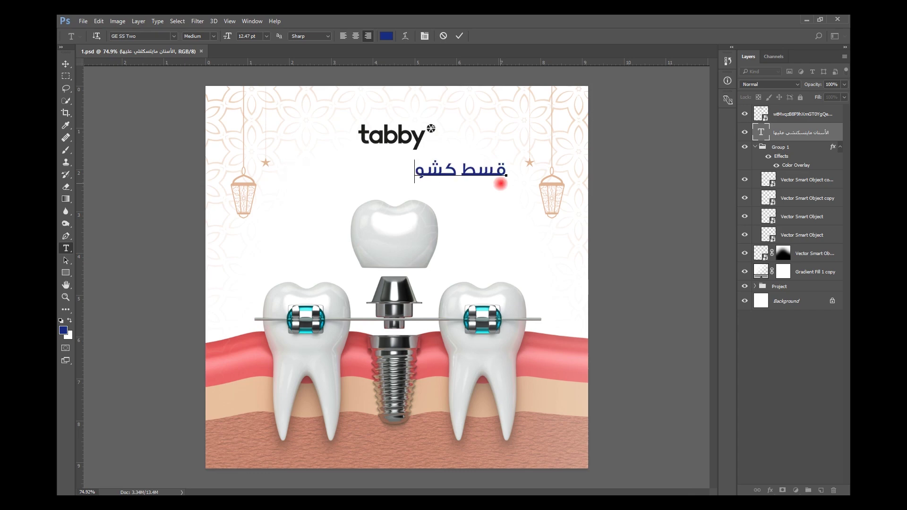
{"action": "type", "text": "فات اسنانك"}
{"action": "key", "text": "Return"}
{"action": "type", "text": "بسهولة مع تابي"}
{"action": "key", "text": "ctrl+a"}
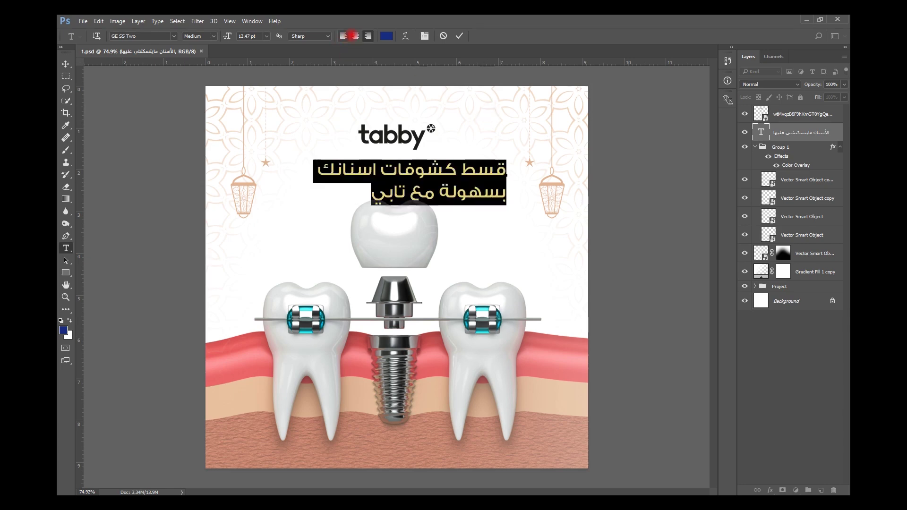
{"action": "left_click", "coordinate": [355, 36]}
{"action": "left_click", "coordinate": [66, 63]}
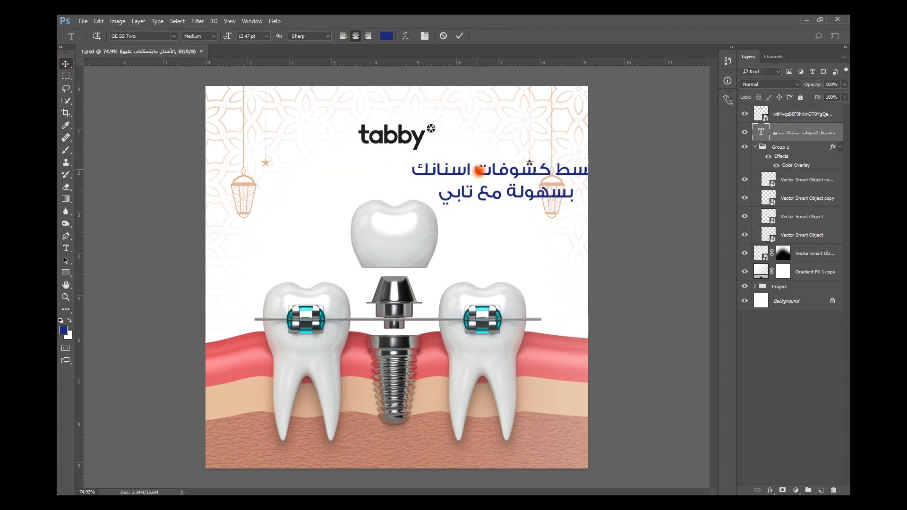
- Center the headline horizontally on the canvas, then shift it and the tabby logo slightly upward
{"action": "left_click", "coordinate": [294, 36]}
{"action": "key", "text": "ctrl+d"}
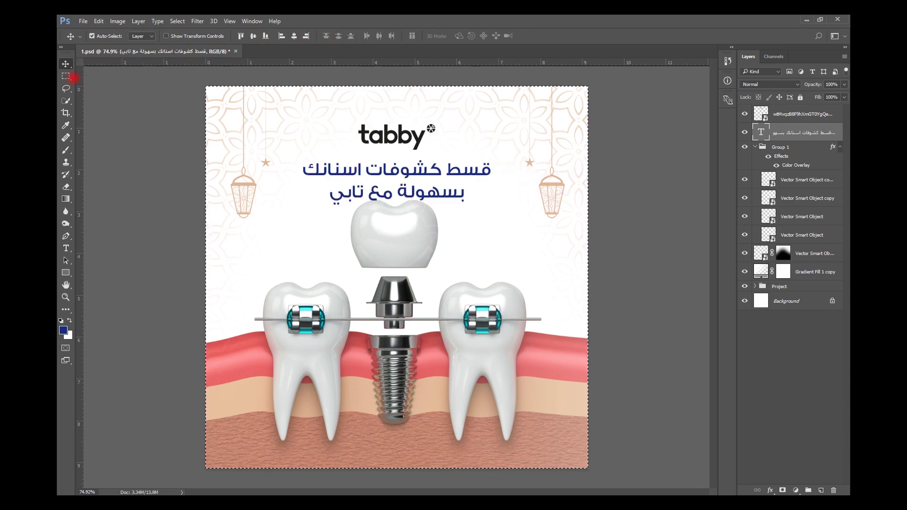
{"action": "left_click", "coordinate": [65, 76]}
{"action": "key", "text": "v"}
{"action": "left_click_drag", "start_coordinate": [399, 170], "coordinate": [399, 154]}
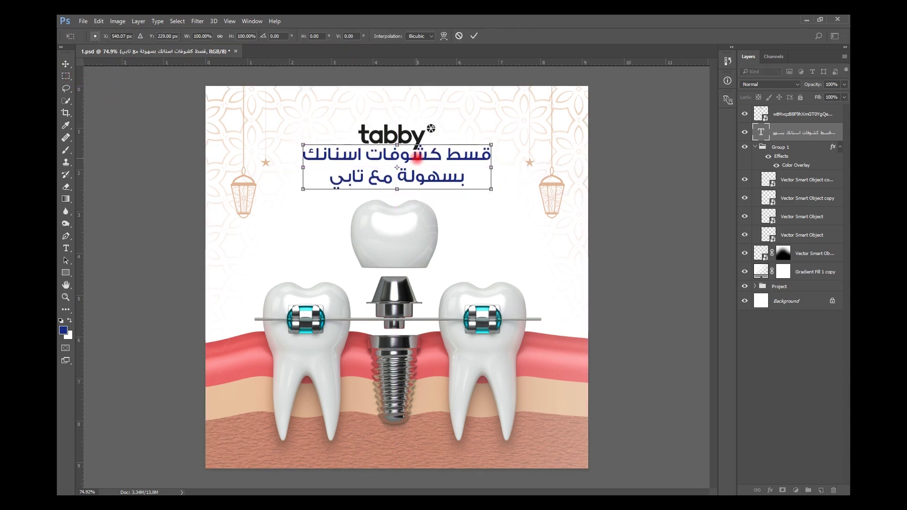
{"action": "left_click_drag", "start_coordinate": [402, 134], "coordinate": [401, 118]}
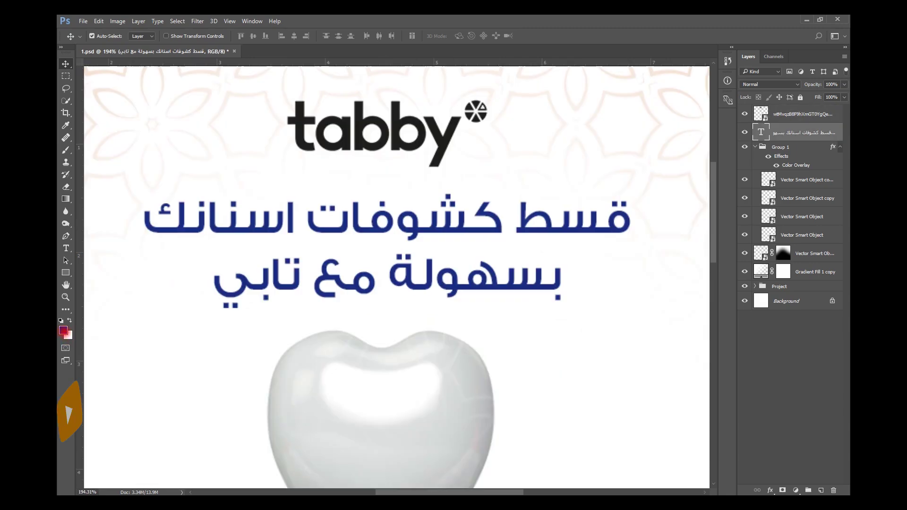
- Fill the headline with the near-black sampled from the tabby logo
{"action": "left_click", "coordinate": [64, 331]}
{"action": "left_click", "coordinate": [300, 115]}
{"action": "key", "text": "Return"}
{"action": "key", "text": "alt+BackSpace"}
{"action": "key", "text": "ctrl+0"}
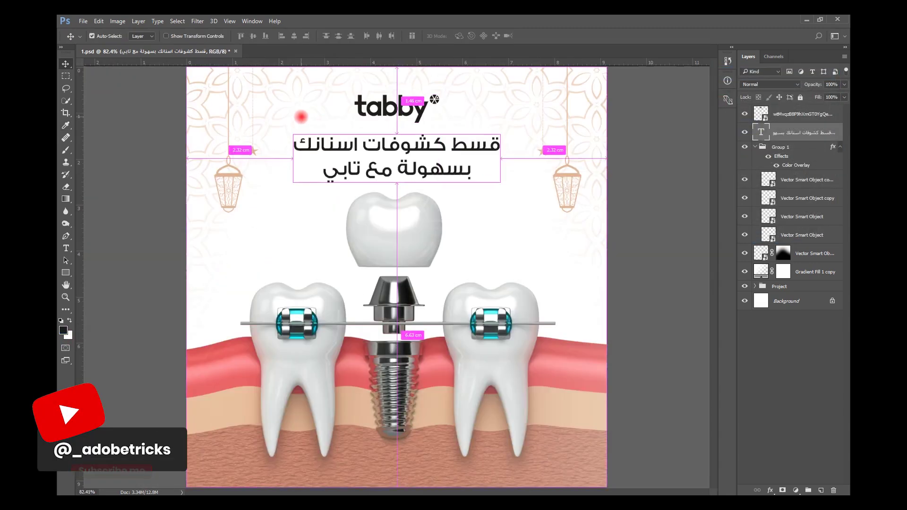
- Nudge the headline up slightly and fill it with the coral red sampled from the gum
{"action": "key", "text": "Up"}
{"action": "key", "text": "Up"}
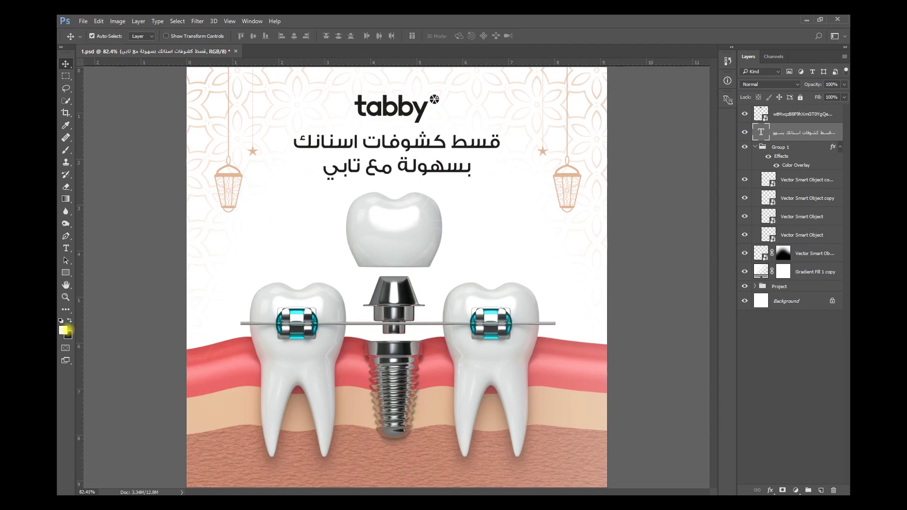
{"action": "left_click", "coordinate": [63, 331]}
{"action": "left_click", "coordinate": [243, 379]}
{"action": "key", "text": "Return"}
{"action": "key", "text": "alt+BackSpace"}
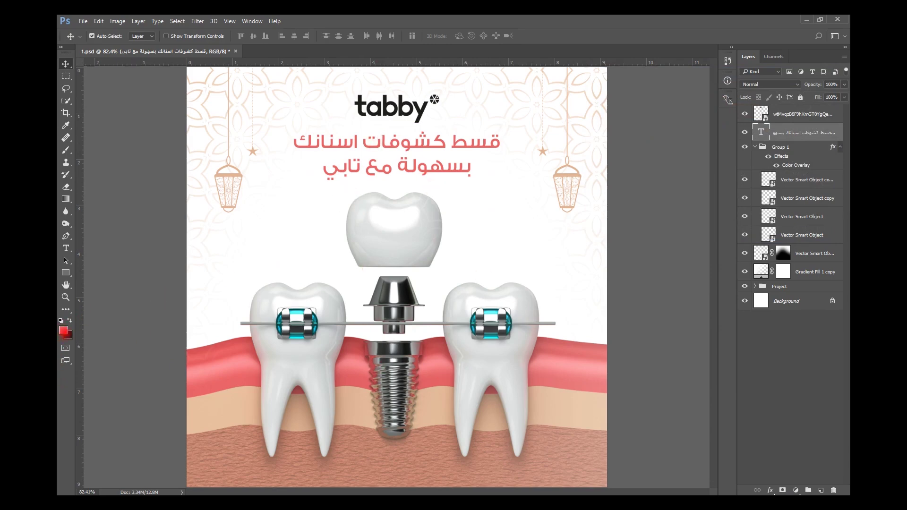
- Set the foreground colour to the beige sampled from the gum's middle layer, try it on the headline, and undo that fill
{"action": "left_click", "coordinate": [63, 331]}
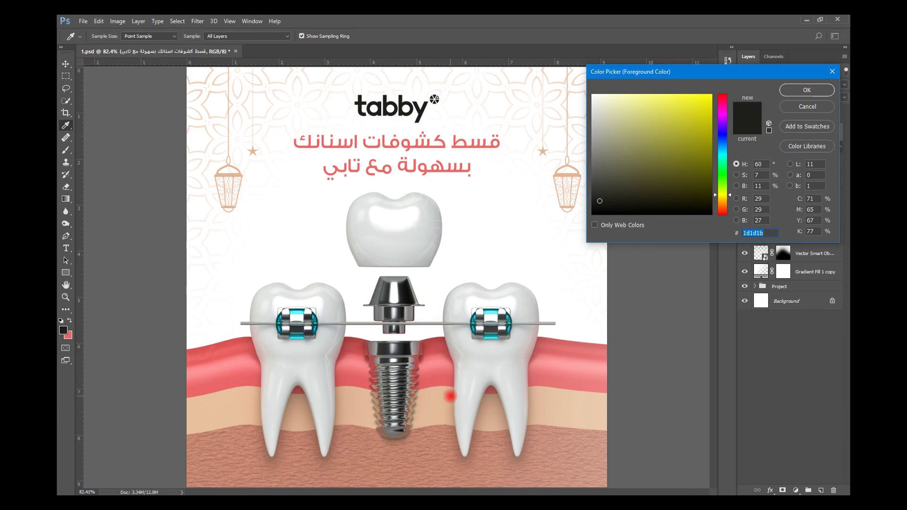
{"action": "left_click", "coordinate": [786, 107]}
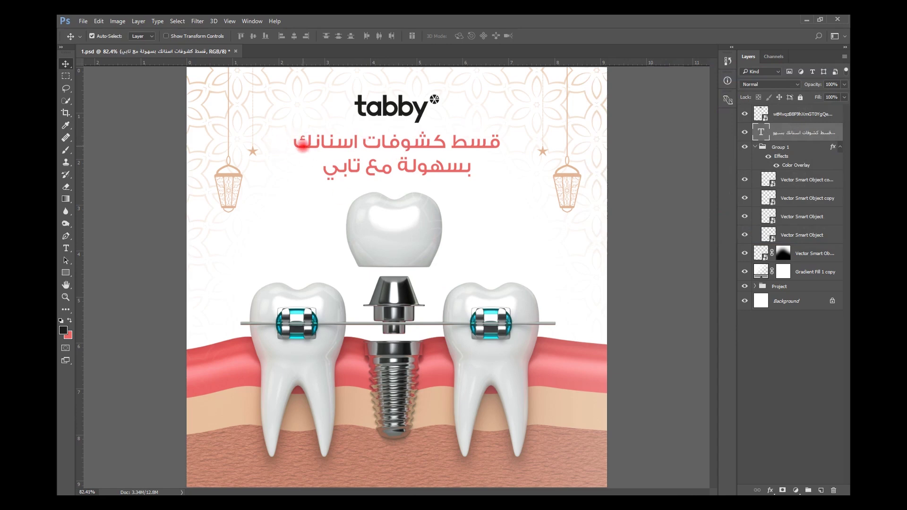
{"action": "left_click", "coordinate": [238, 404]}
{"action": "key", "text": "Return"}
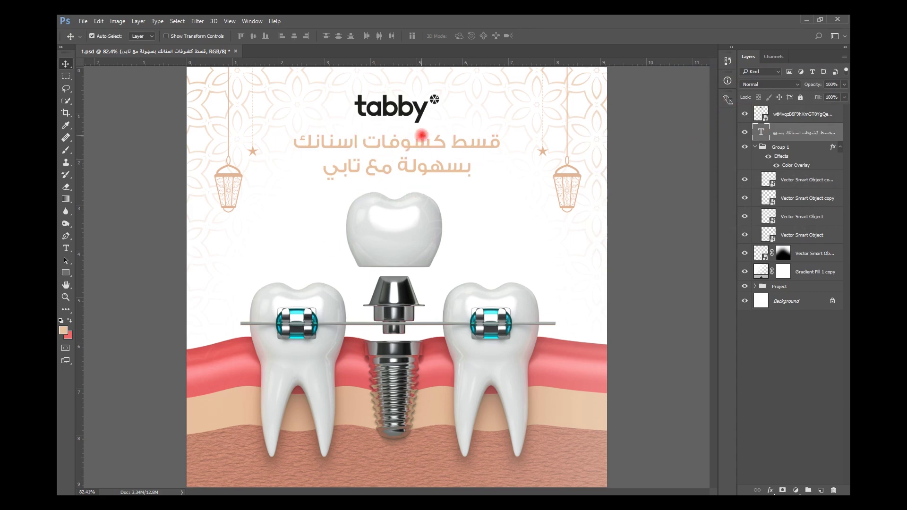
{"action": "key", "text": "ctrl+z"}
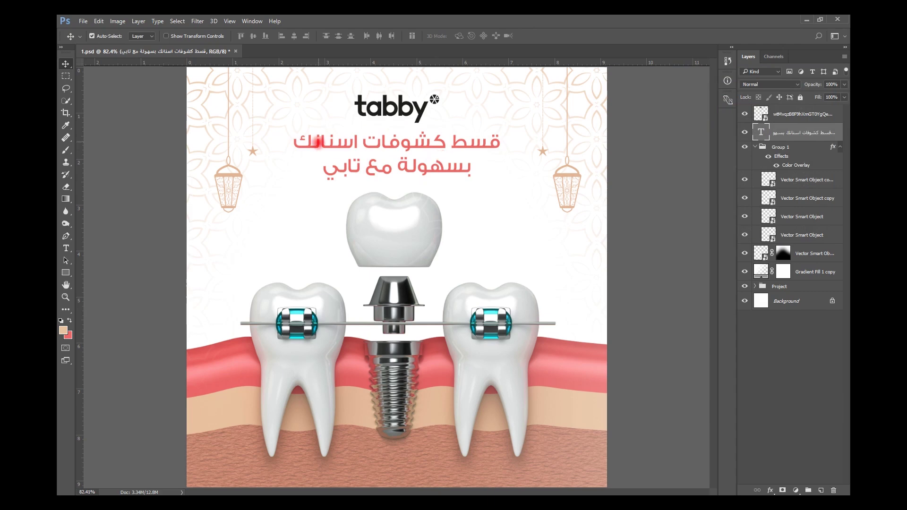
- Create a new layer, move it out of Group 1 to directly beneath the headline layer, and collapse the group
{"action": "scroll", "coordinate": [359, 139], "scroll_direction": "up", "scroll_amount": 5}
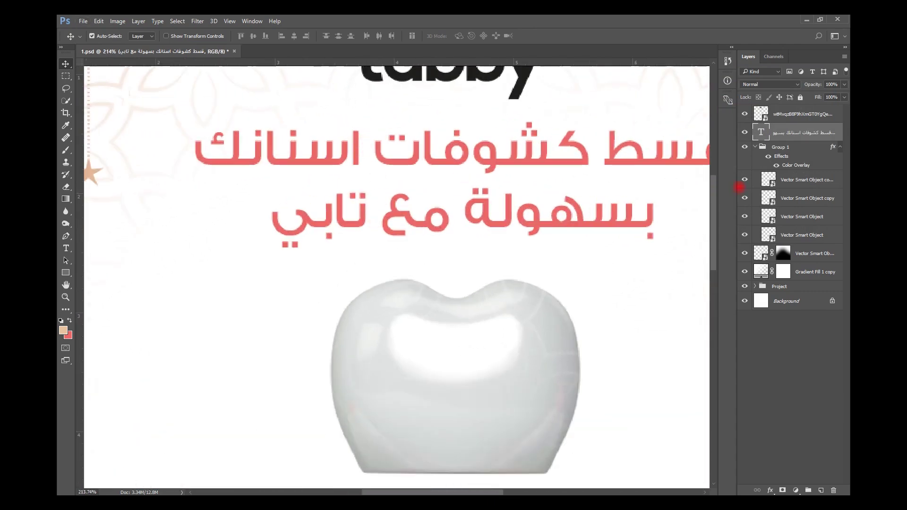
{"action": "left_click", "coordinate": [783, 148]}
{"action": "left_click", "coordinate": [821, 490]}
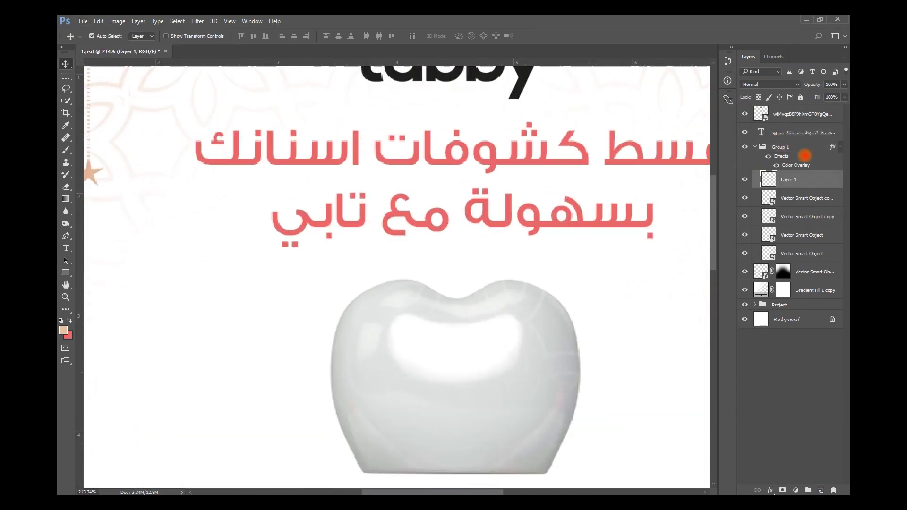
{"action": "left_click_drag", "start_coordinate": [809, 175], "coordinate": [798, 140]}
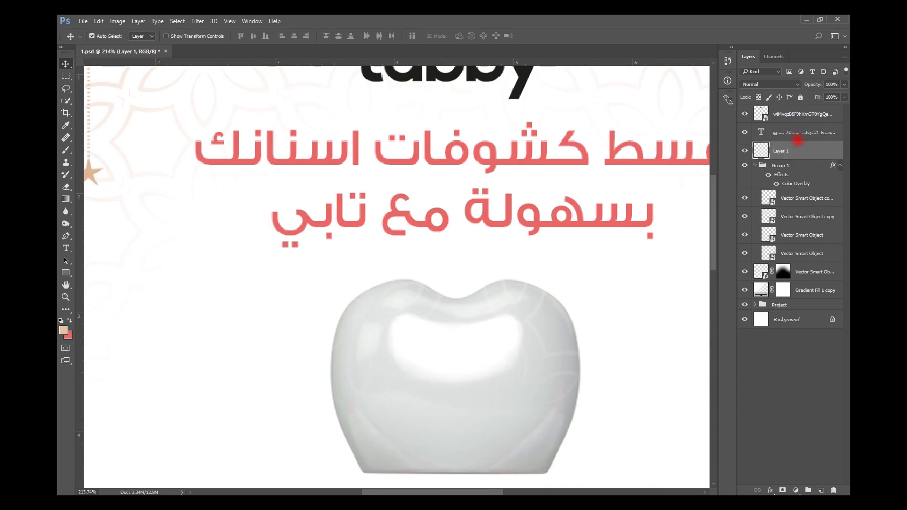
{"action": "left_click", "coordinate": [755, 166]}
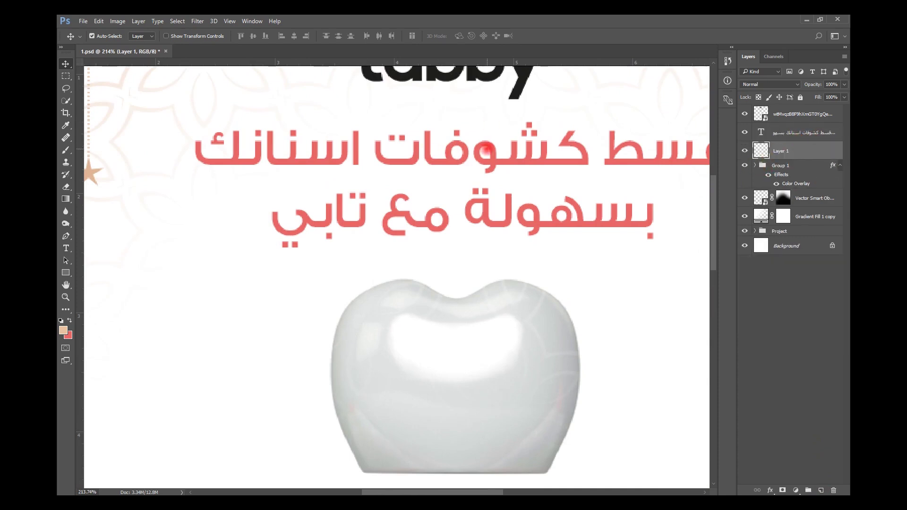
- Fill a rectangular selection behind the lower half of the words "مع تابي" with the beige foreground colour and deselect it
{"action": "left_click", "coordinate": [66, 75]}
{"action": "right_click", "coordinate": [65, 76]}
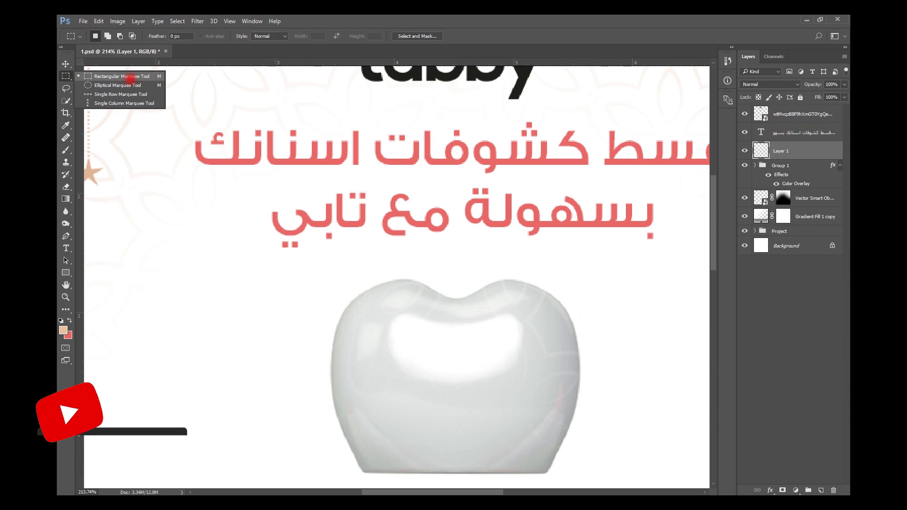
{"action": "left_click", "coordinate": [131, 77]}
{"action": "left_click_drag", "start_coordinate": [268, 214], "coordinate": [447, 238]}
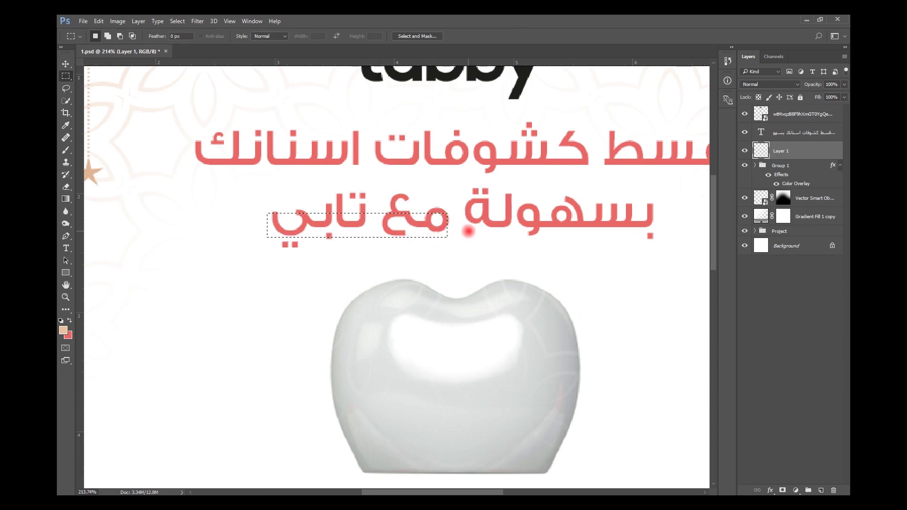
{"action": "key", "text": "alt"}
{"action": "key", "text": "alt+BackSpace"}
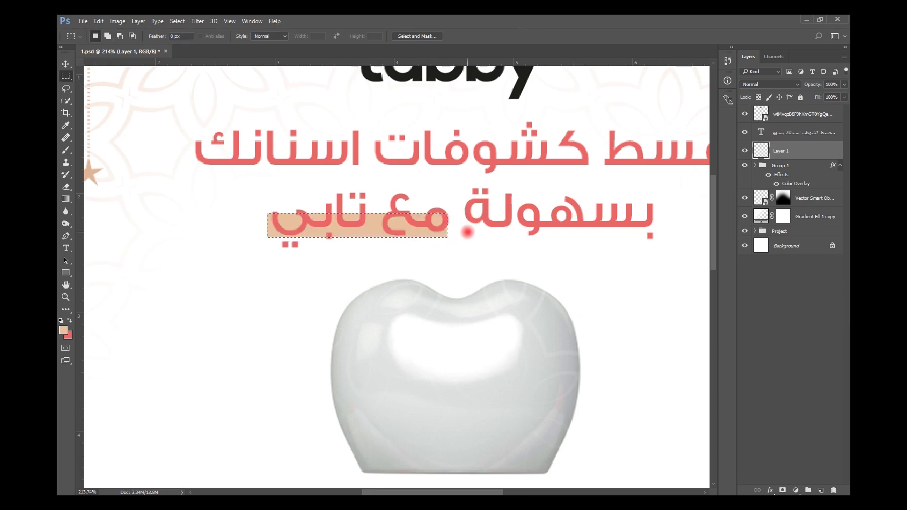
{"action": "key", "text": "ctrl+0"}
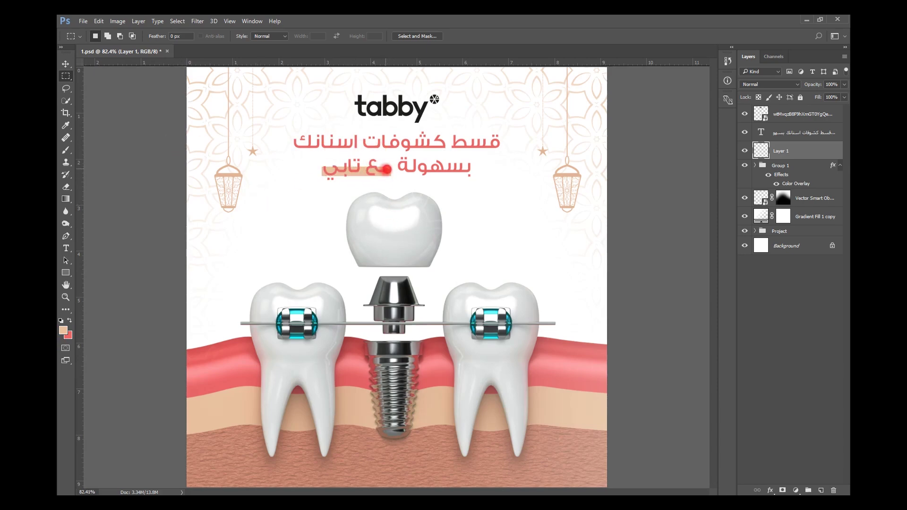
- Select the words "مع تابي" in the headline and give them the near-black 1d1d1b sampled from the tabby logo
{"action": "key", "text": "t"}
{"action": "left_click_drag", "start_coordinate": [391, 169], "coordinate": [318, 172]}
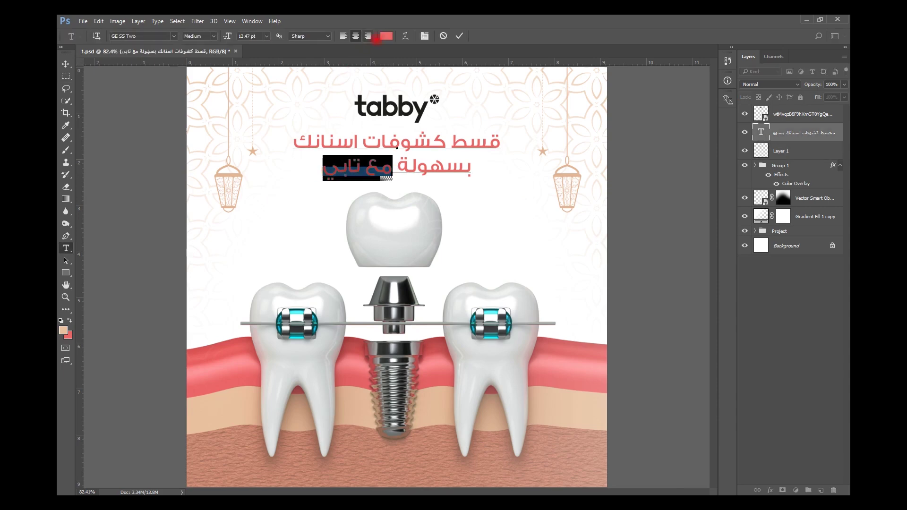
{"action": "left_click", "coordinate": [387, 36]}
{"action": "left_click", "coordinate": [421, 111]}
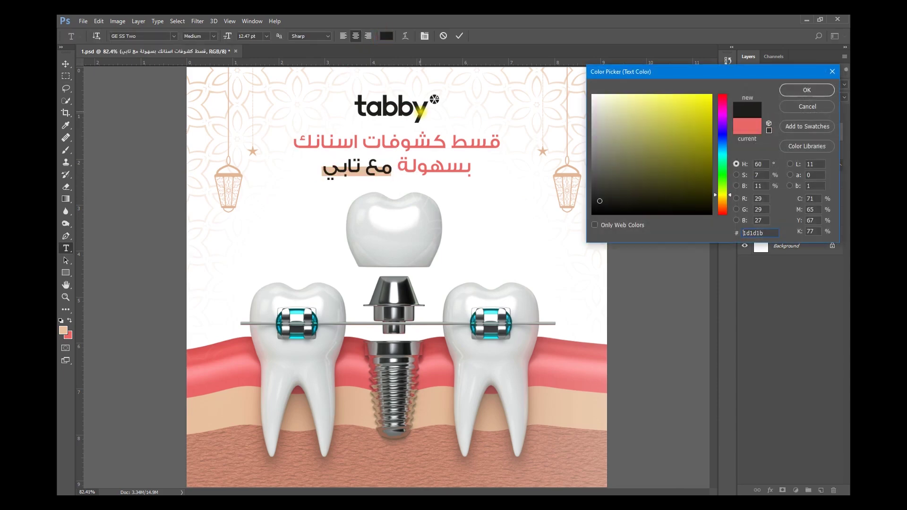
- Try teal 0e7276 and colours sampled from the gum, tooth and brace on the selected headline words
{"action": "left_click", "coordinate": [494, 308]}
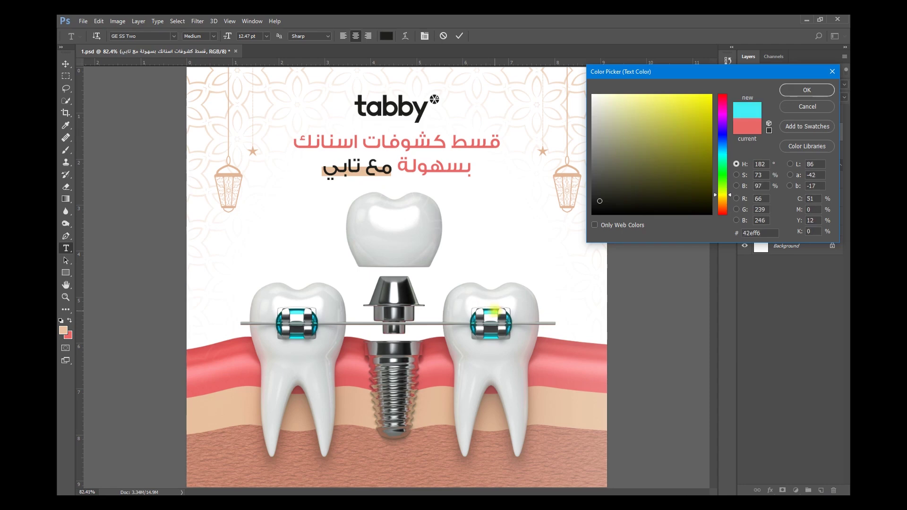
{"action": "mouse_move", "coordinate": [644, 145]}
{"action": "left_mouse_down"}
{"action": "mouse_move", "coordinate": [694, 149]}
{"action": "mouse_move", "coordinate": [703, 107]}
{"action": "mouse_move", "coordinate": [698, 158]}
{"action": "left_mouse_up"}
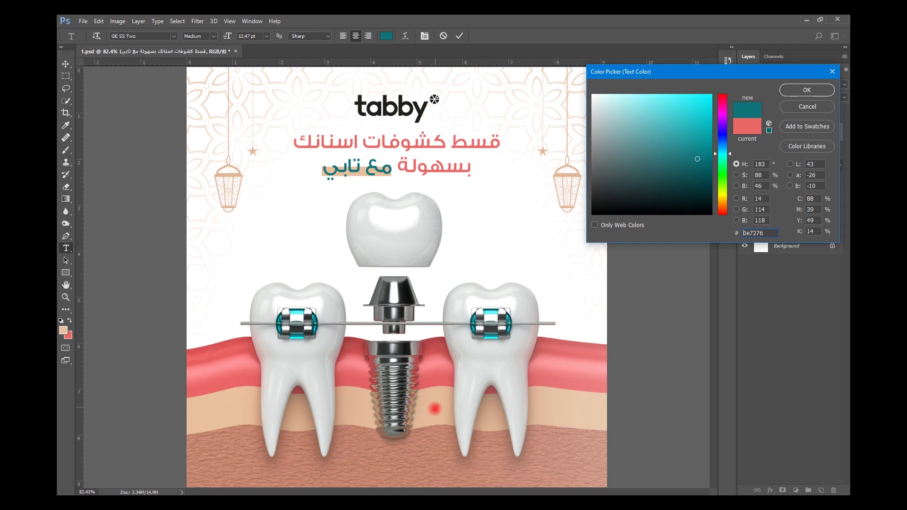
{"action": "left_click", "coordinate": [431, 443]}
{"action": "left_click", "coordinate": [565, 376]}
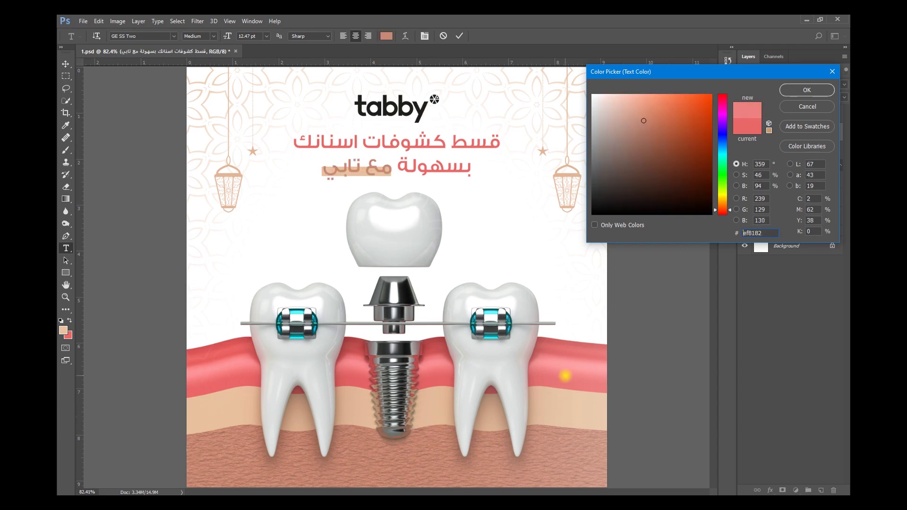
{"action": "left_click", "coordinate": [514, 368]}
{"action": "left_click", "coordinate": [502, 334]}
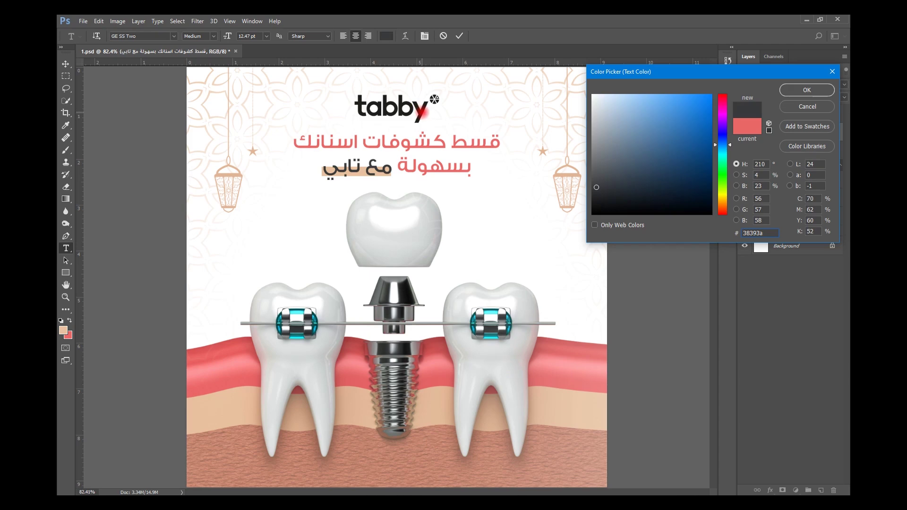
- Apply the tabby logo's near-black to the words "مع تابي" and save the document
{"action": "left_click", "coordinate": [425, 114]}
{"action": "key", "text": "Return"}
{"action": "left_click", "coordinate": [65, 64]}
{"action": "key", "text": "ctrl"}
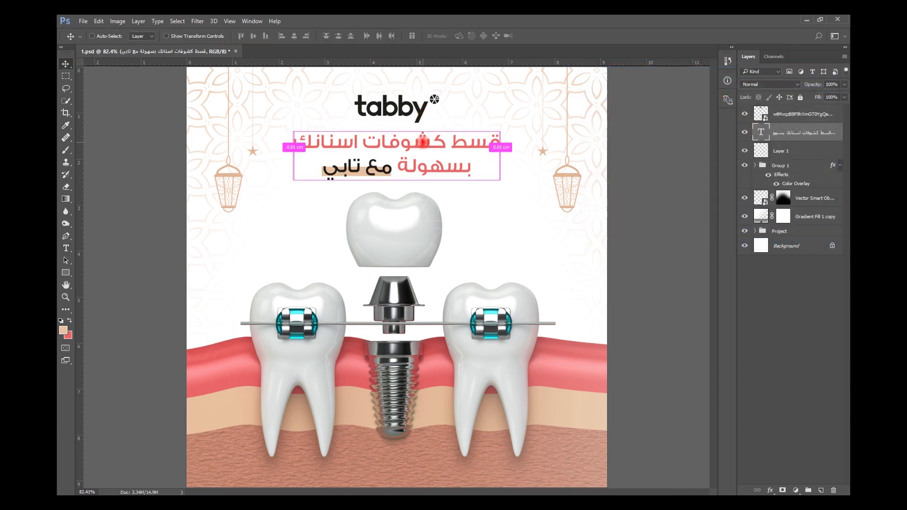
{"action": "key", "text": "ctrl+s"}
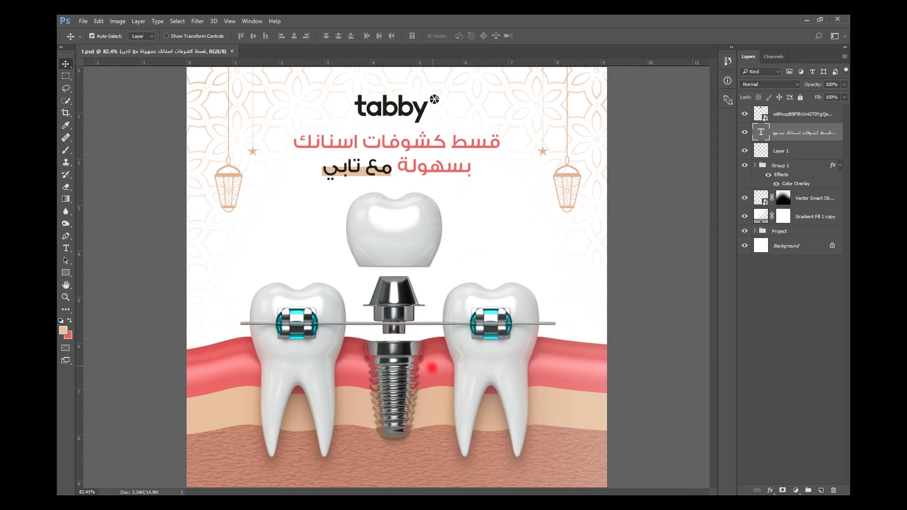
- Add the white 7 pt text "تطبق الشروط والأحكام" along the bottom of the canvas
{"action": "left_click", "coordinate": [401, 469]}
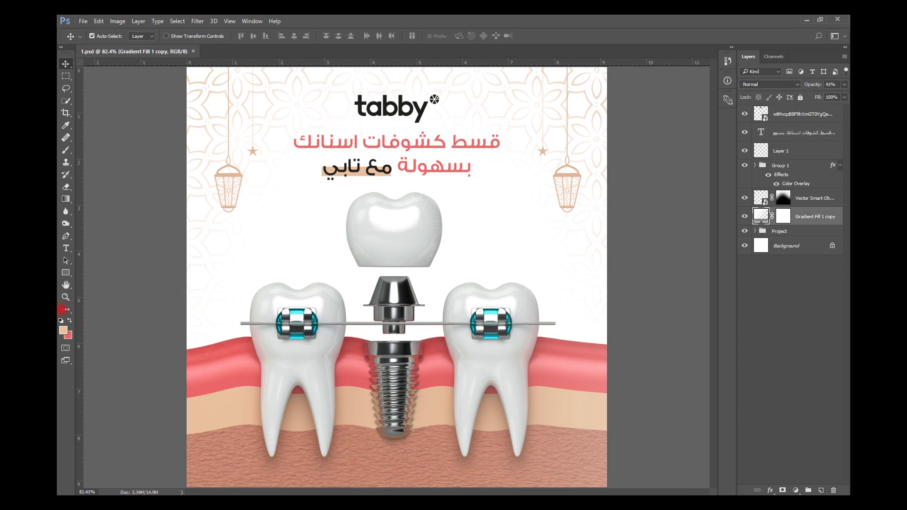
{"action": "key", "text": "x"}
{"action": "key", "text": "t"}
{"action": "left_click", "coordinate": [413, 475]}
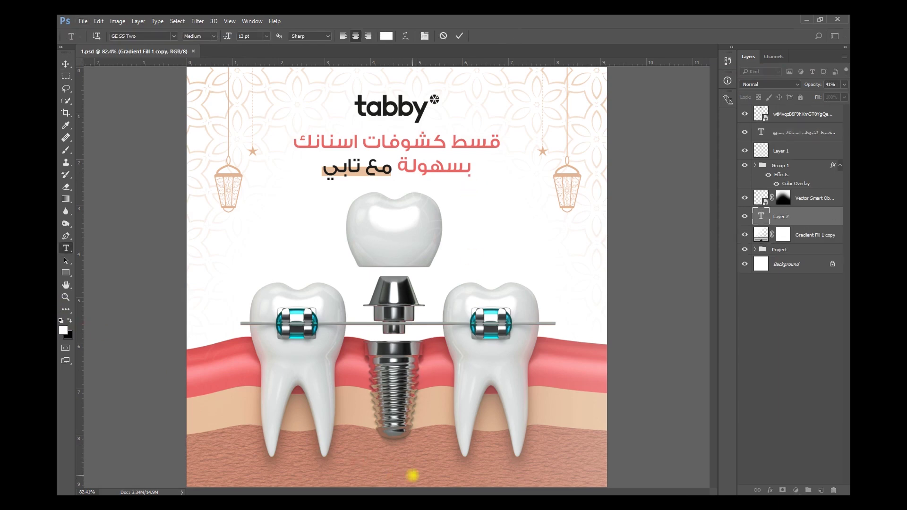
{"action": "type", "text": "7"}
{"action": "key", "text": "Return"}
{"action": "left_click", "coordinate": [246, 37]}
{"action": "type", "text": "تطبق الشروط ال"}
{"action": "key", "text": "BackSpace"}
{"action": "key", "text": "BackSpace"}
{"action": "type", "text": "والأحكام"}
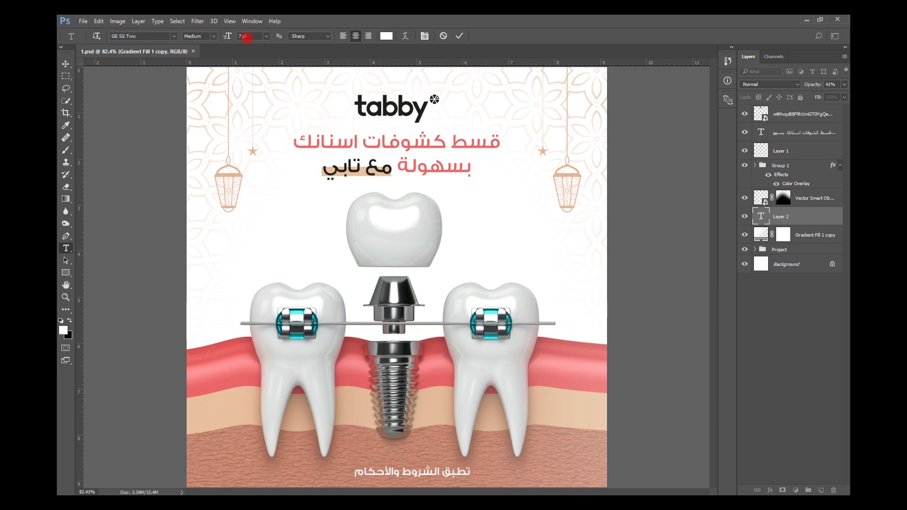
- Center the terms text horizontally on the canvas and scale it down to about 4.63 pt
{"action": "key", "text": "ctrl+Return"}
{"action": "key", "text": "v"}
{"action": "key", "text": "ctrl+a"}
{"action": "left_click", "coordinate": [294, 36]}
{"action": "key", "text": "ctrl+d"}
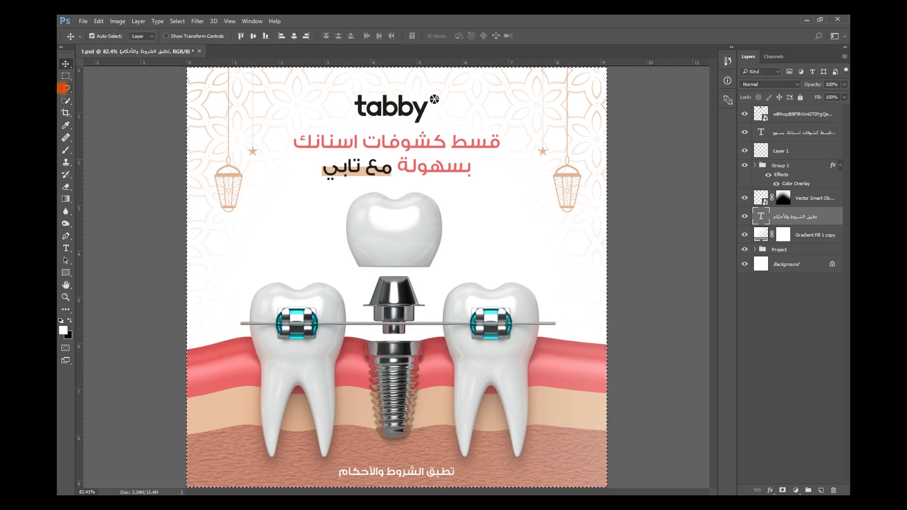
{"action": "key", "text": "ctrl+t"}
{"action": "left_click_drag", "start_coordinate": [453, 465], "coordinate": [433, 463]}
{"action": "key", "text": "Return"}
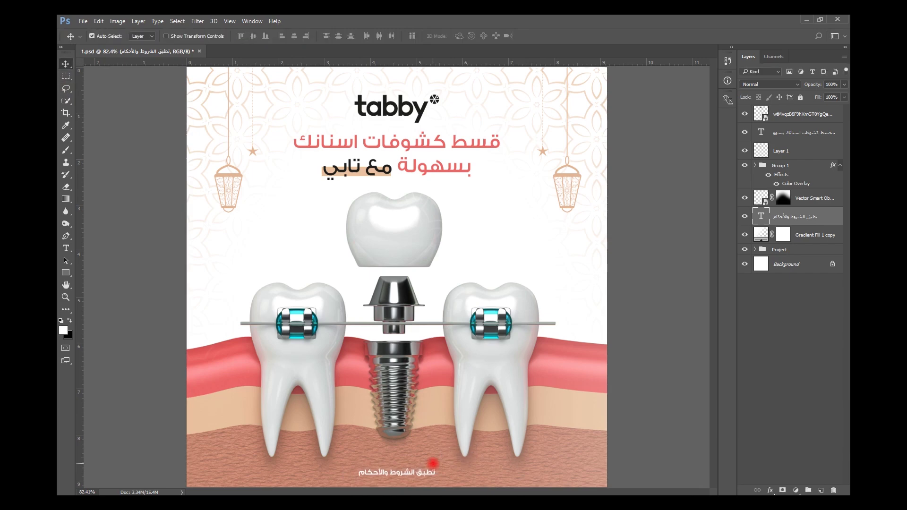
- Nudge the terms text down, move it to the canvas's lower-left corner, and place a duplicate in the lower-right corner
{"action": "key", "text": "Down"}
{"action": "key", "text": "Down"}
{"action": "key", "text": "ctrl+t"}
{"action": "left_click_drag", "start_coordinate": [432, 464], "coordinate": [560, 475]}
{"action": "key", "text": "Return"}
- Set the font of the duplicated terms text in the lower-right corner to Gotham Light
{"action": "double_click", "coordinate": [561, 475]}
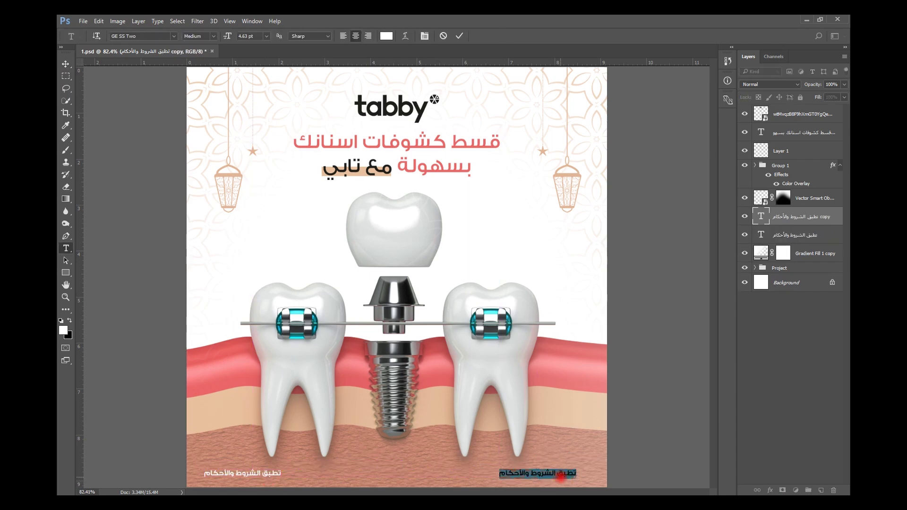
{"action": "left_click", "coordinate": [163, 36]}
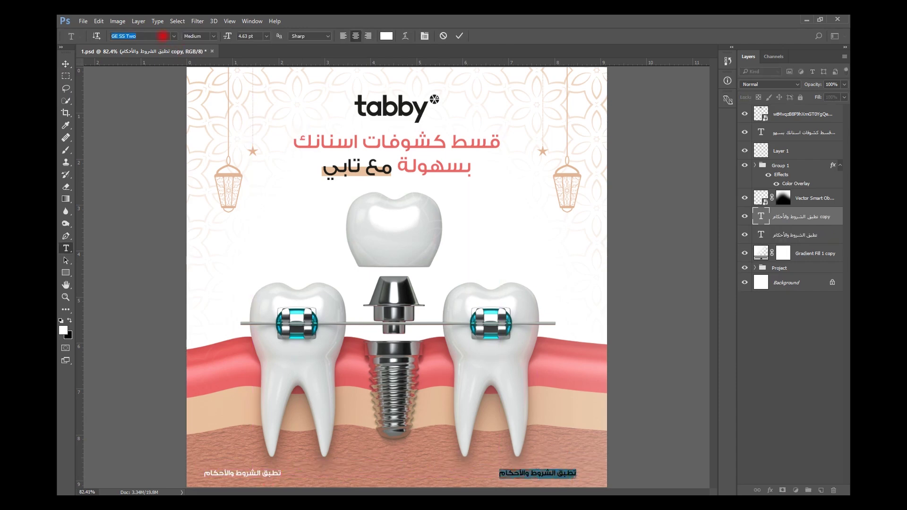
{"action": "type", "text": "gotham"}
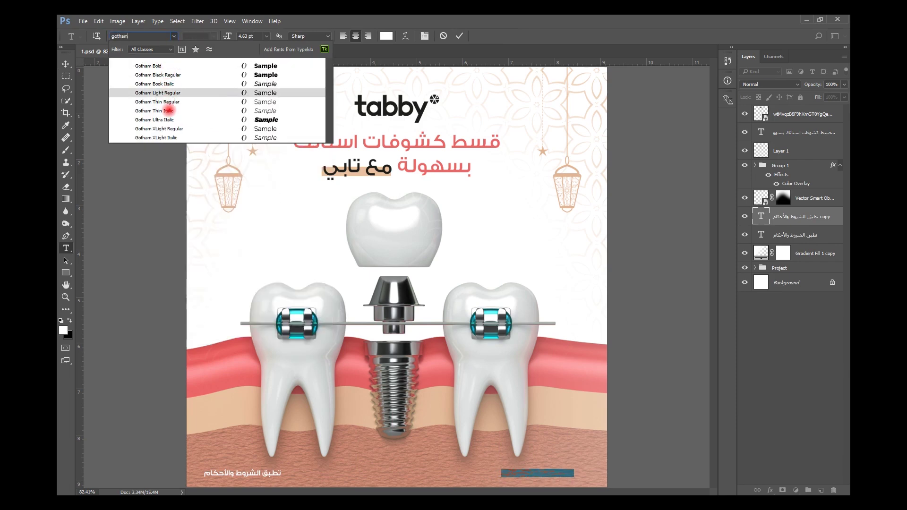
{"action": "left_click", "coordinate": [175, 92]}
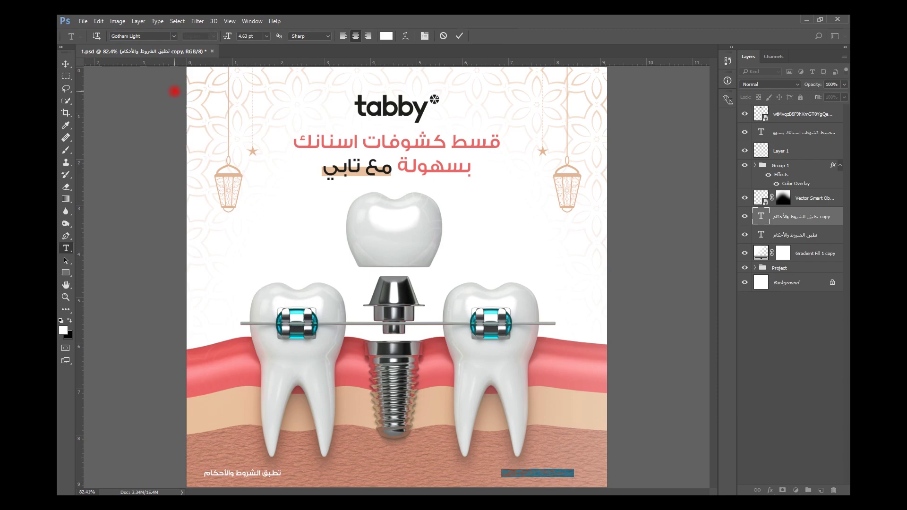
{"action": "key", "text": "BackSpace"}
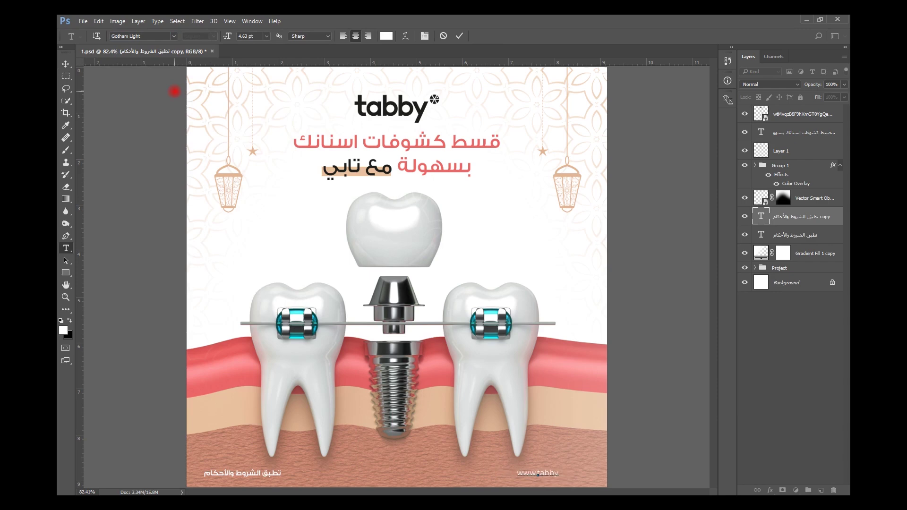
{"action": "type", "text": "www.tabby.com/eg"}
{"action": "key", "text": "ctrl+Return"}
- Nudge the web address text slightly to the right along the canvas's lower edge
{"action": "key", "text": "v"}
{"action": "key", "text": "Right"}
{"action": "key", "text": "Right"}
{"action": "key", "text": "Right"}
{"action": "key", "text": "Right"}
{"action": "key", "text": "Right"}
{"action": "key", "text": "Right"}
{"action": "key", "text": "Right"}
{"action": "key", "text": "Right"}
{"action": "key", "text": "Right"}
{"action": "key", "text": "Right"}
{"action": "key", "text": "Right"}
{"action": "key", "text": "Right"}
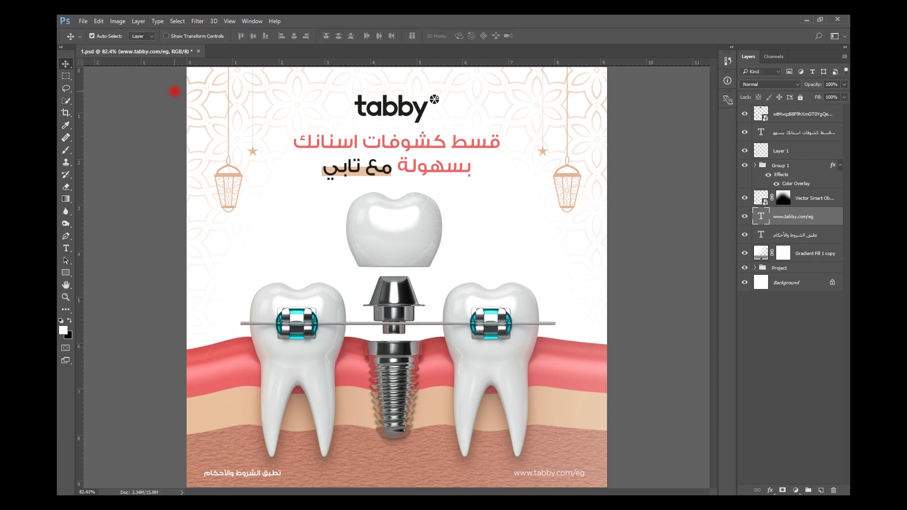
- Save the document
{"action": "key", "text": "t"}
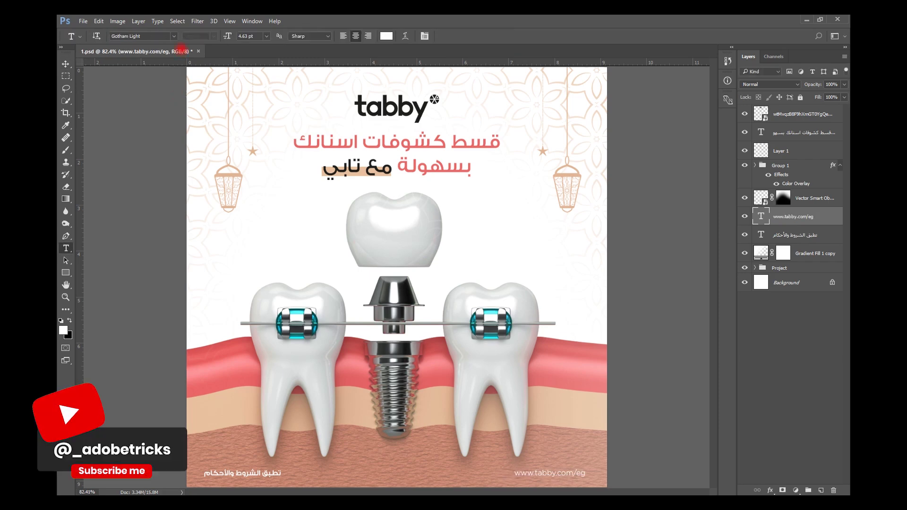
{"action": "key", "text": "v"}
{"action": "key", "text": "ctrl+s"}
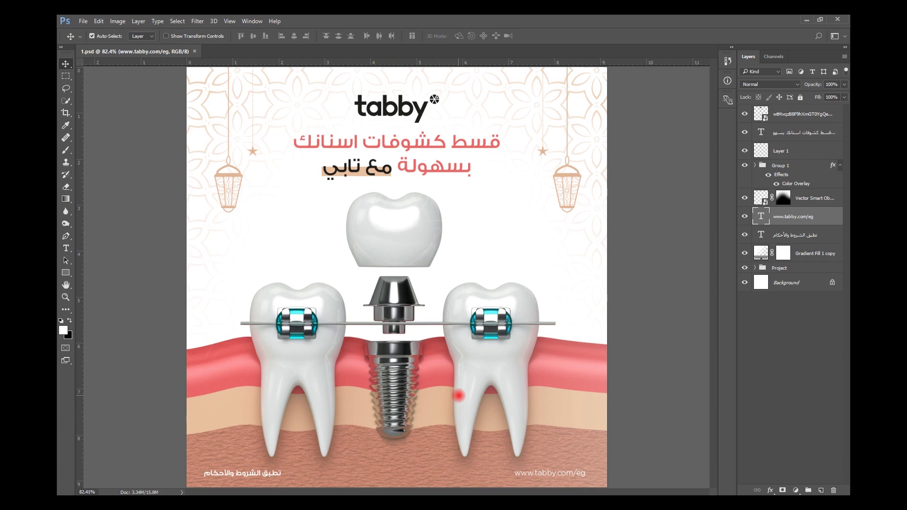
- Toggle the Background layer off and on to check the backdrop, and select the Gradient Fill 1 copy layer
{"action": "left_click", "coordinate": [744, 282]}
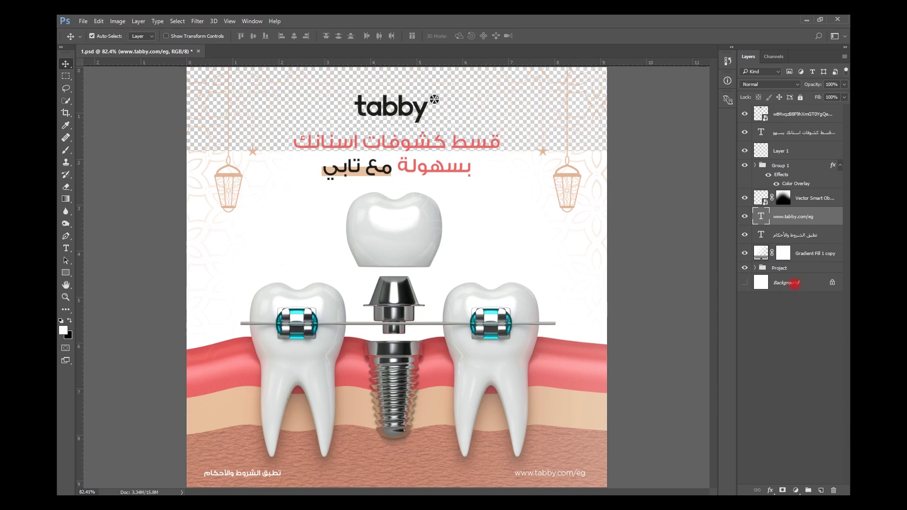
{"action": "left_click", "coordinate": [744, 283]}
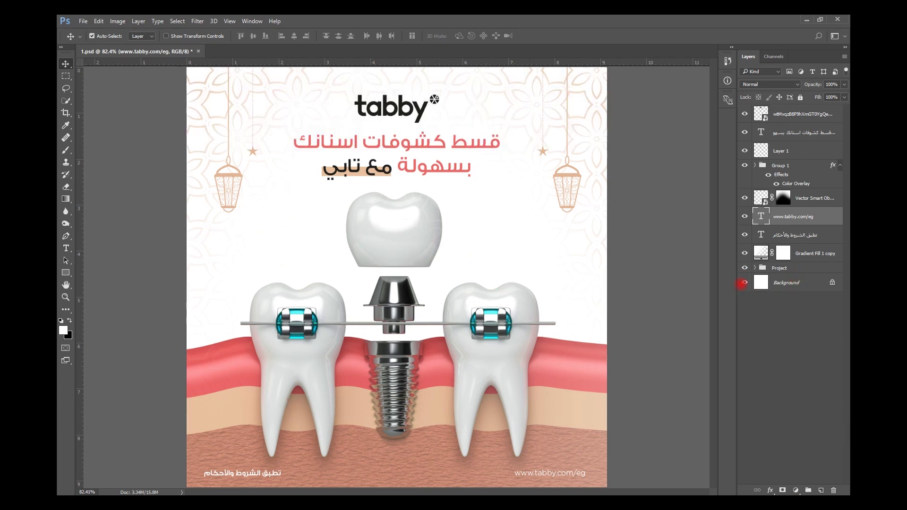
{"action": "left_click", "coordinate": [810, 283]}
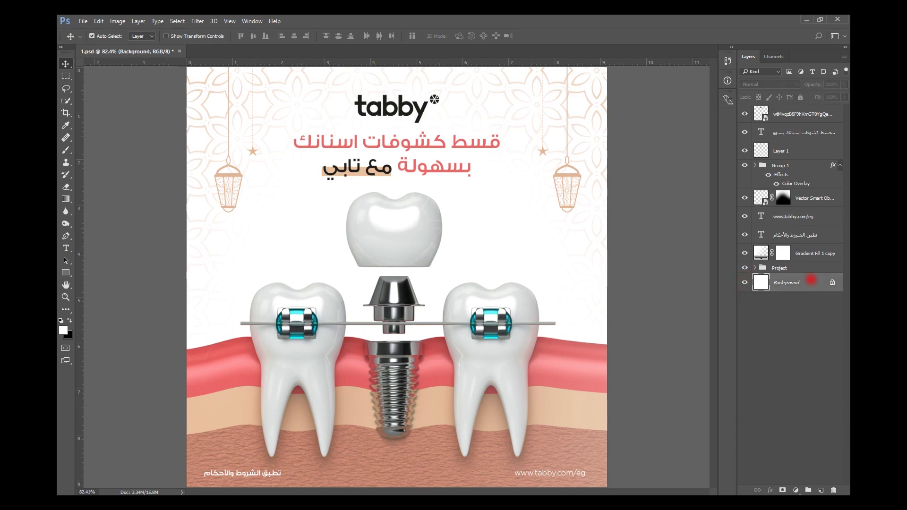
{"action": "left_click", "coordinate": [288, 193]}
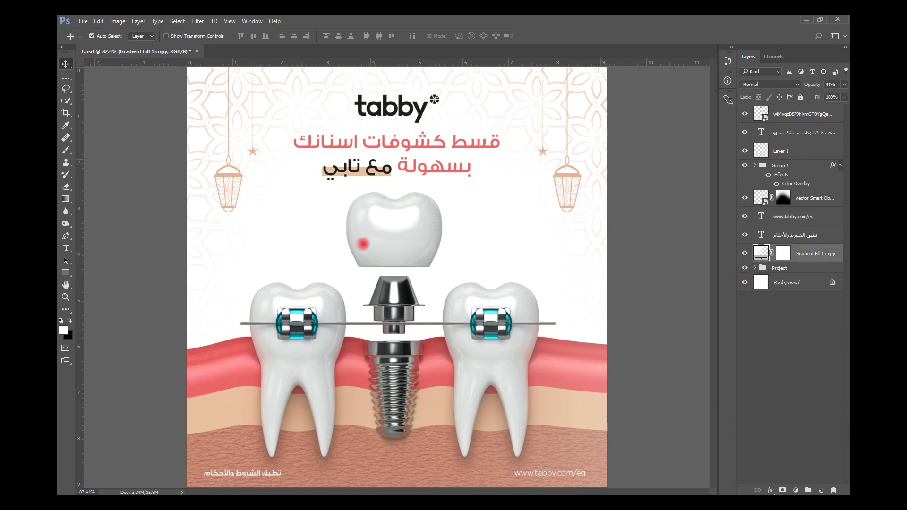